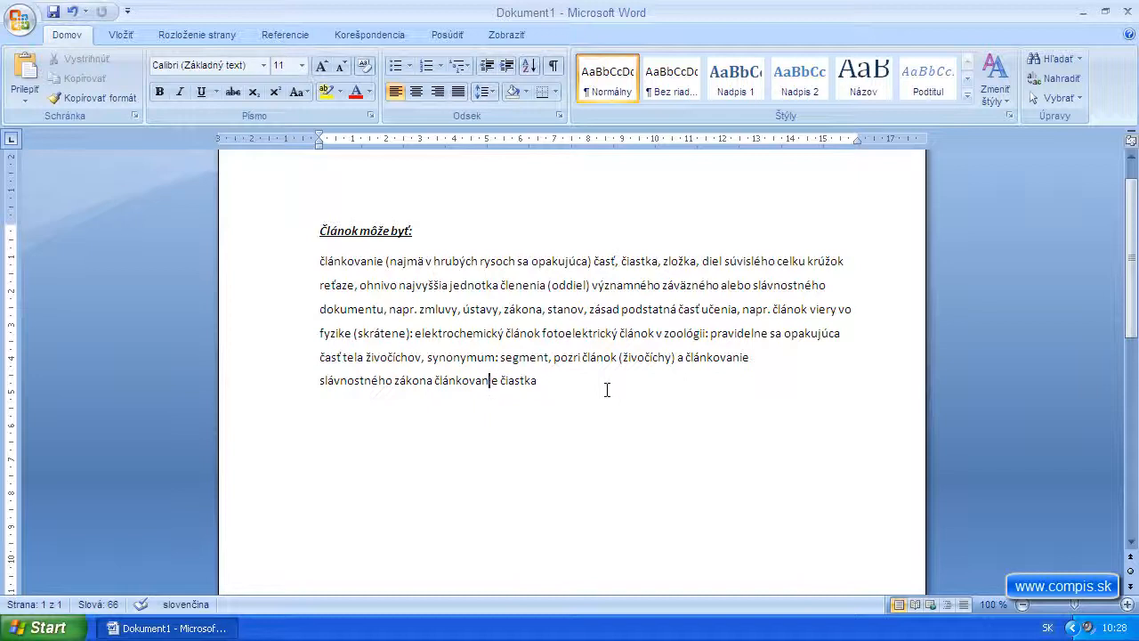
left_click_drag(322, 226, 500, 383)
left_click(561, 448)
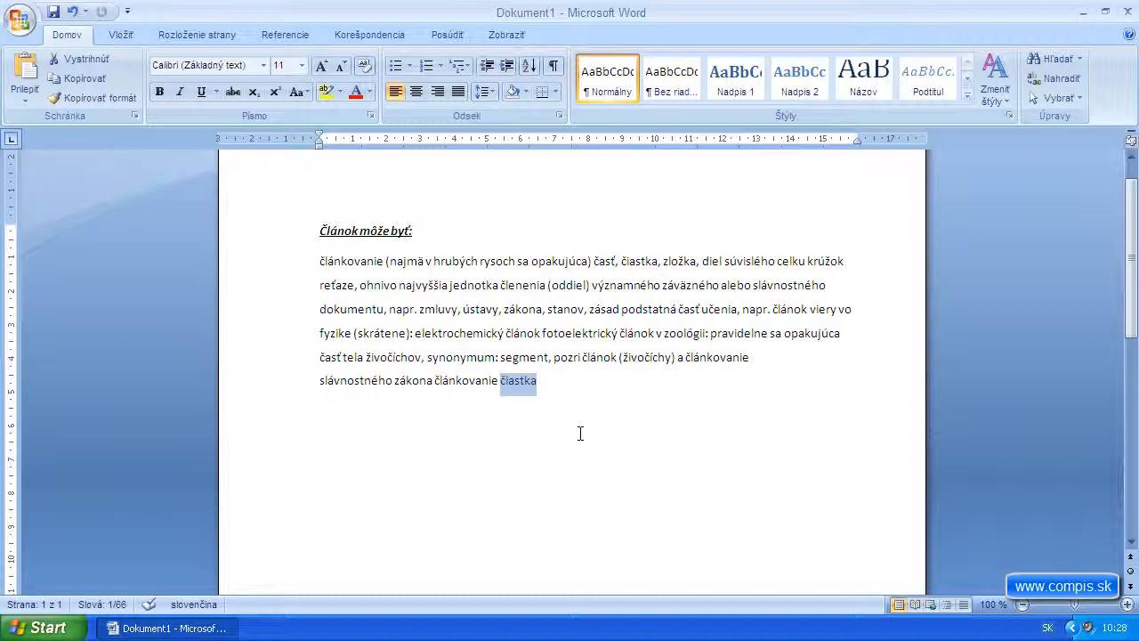
mouse_move(664, 355)
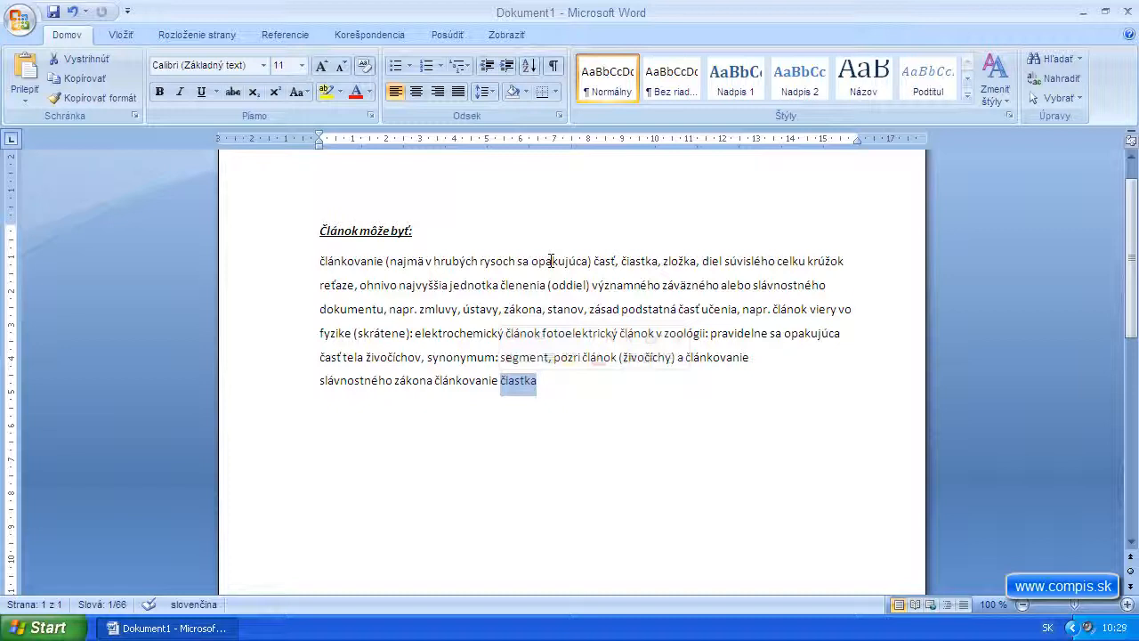
left_click(258, 114)
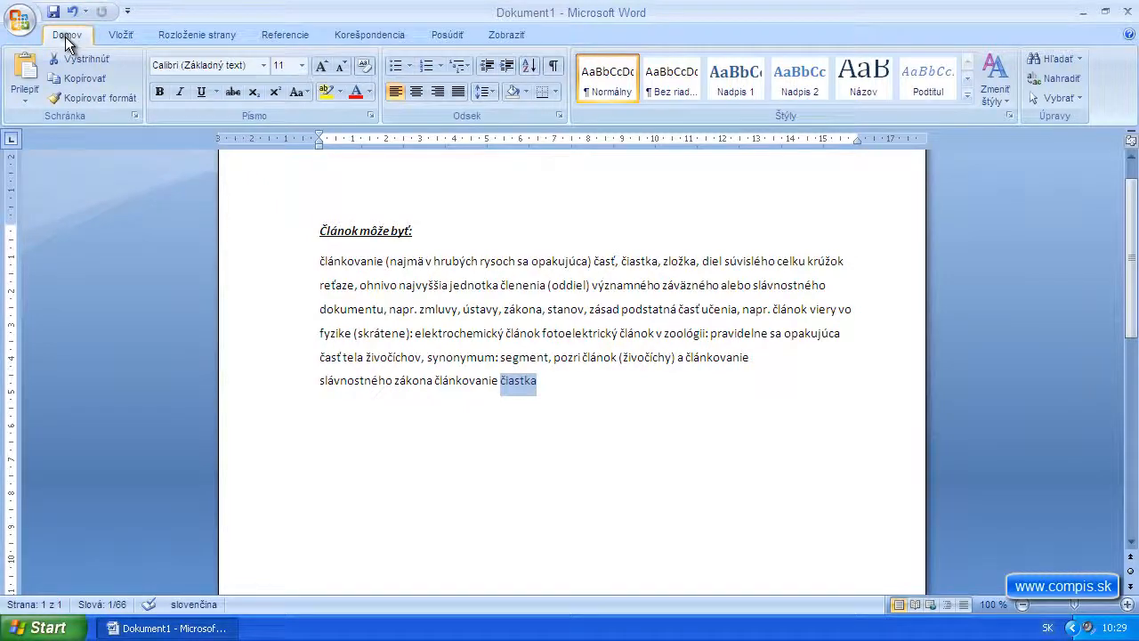
- Look through the available commands for inserting, page layout, references, mailings, review and view
left_click(119, 34)
left_click(191, 33)
left_click(274, 32)
left_click(369, 34)
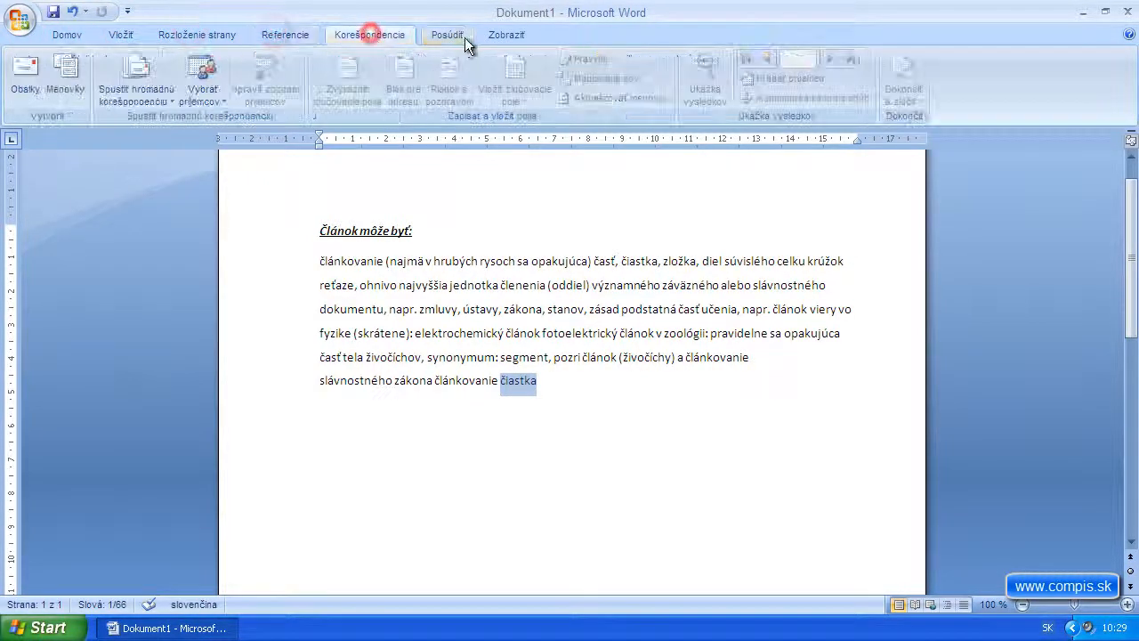
left_click(447, 34)
left_click(504, 34)
left_click(71, 33)
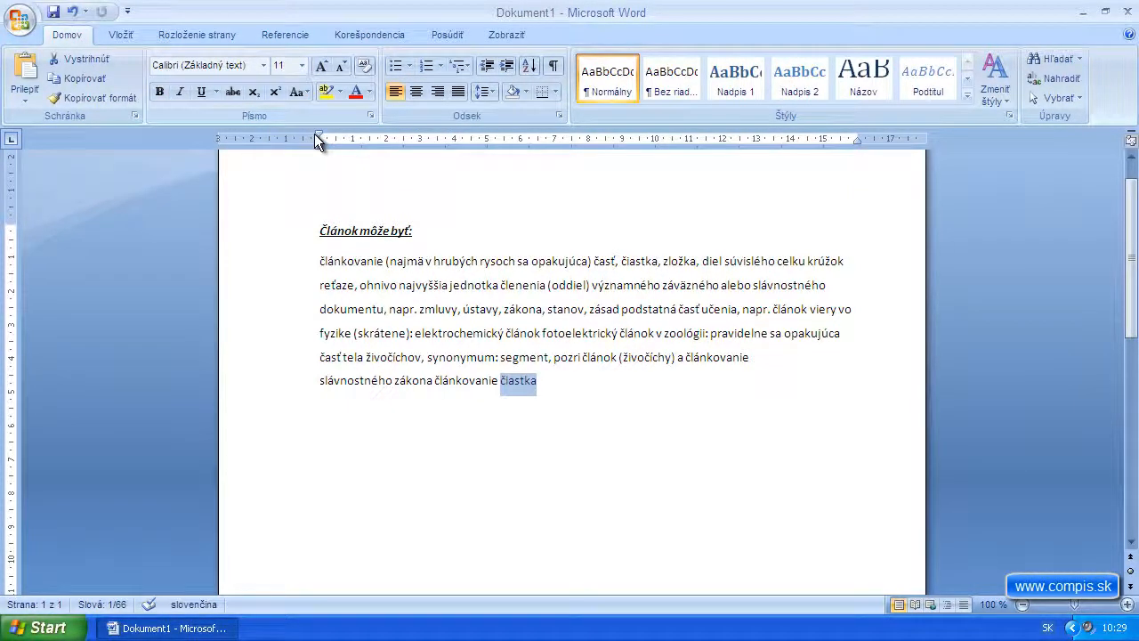
left_click_drag(322, 264, 385, 258)
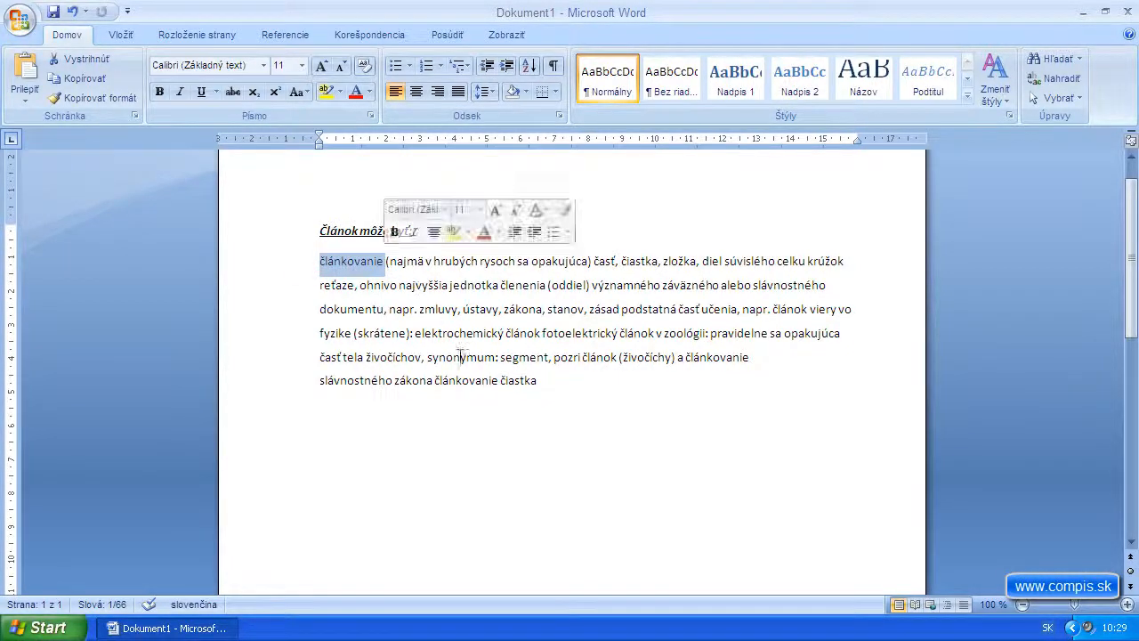
left_click(357, 267)
left_click_drag(322, 262, 385, 265)
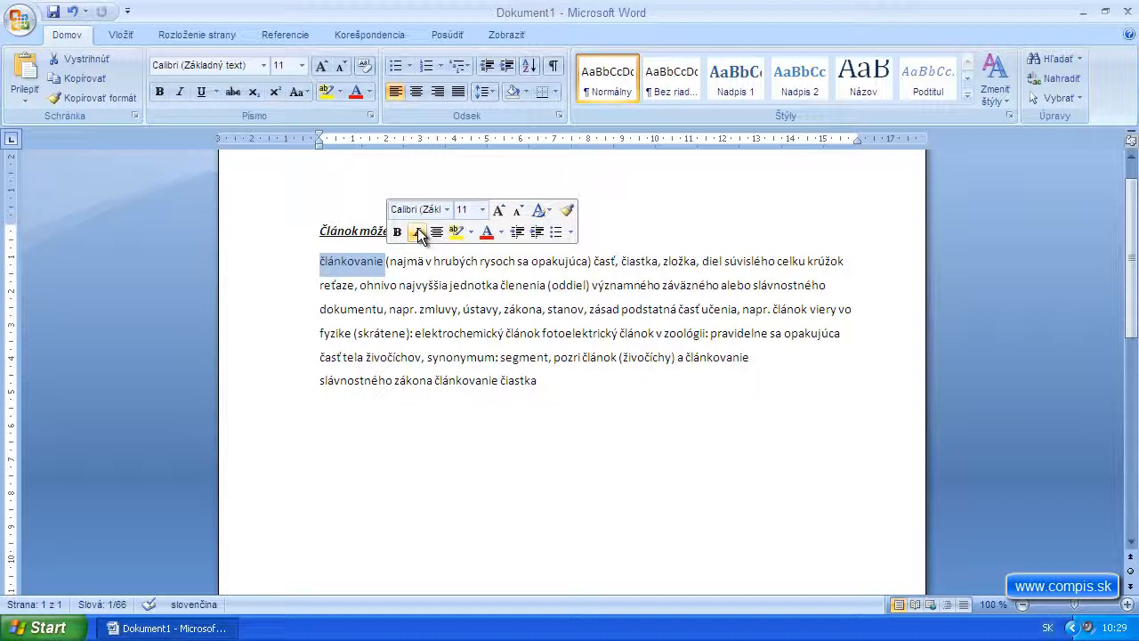
left_click(568, 211)
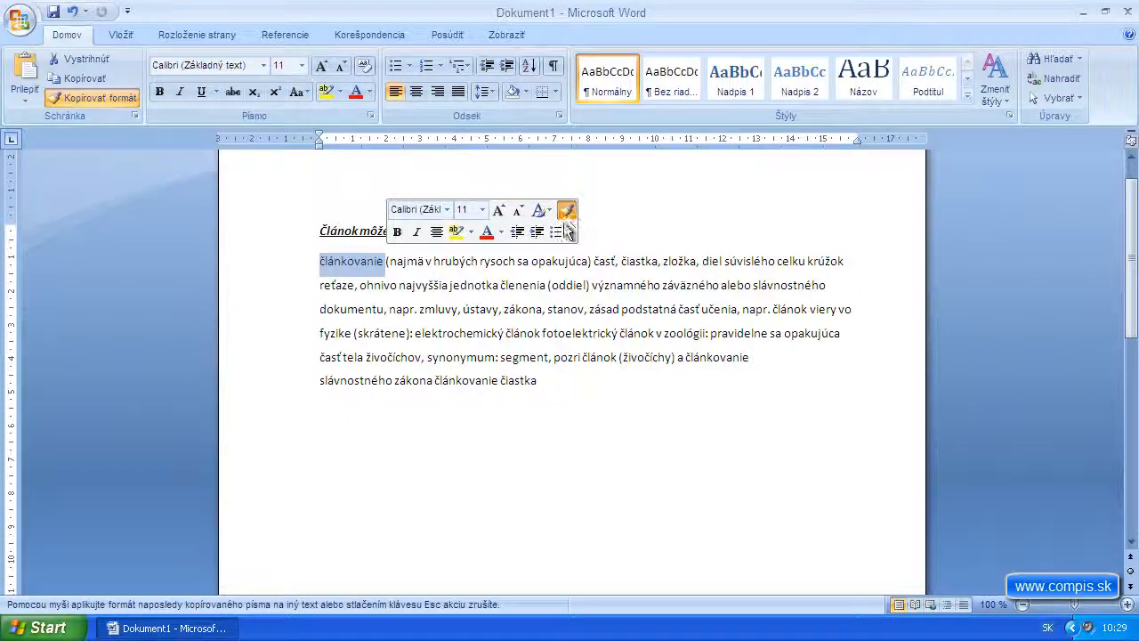
left_click(539, 210)
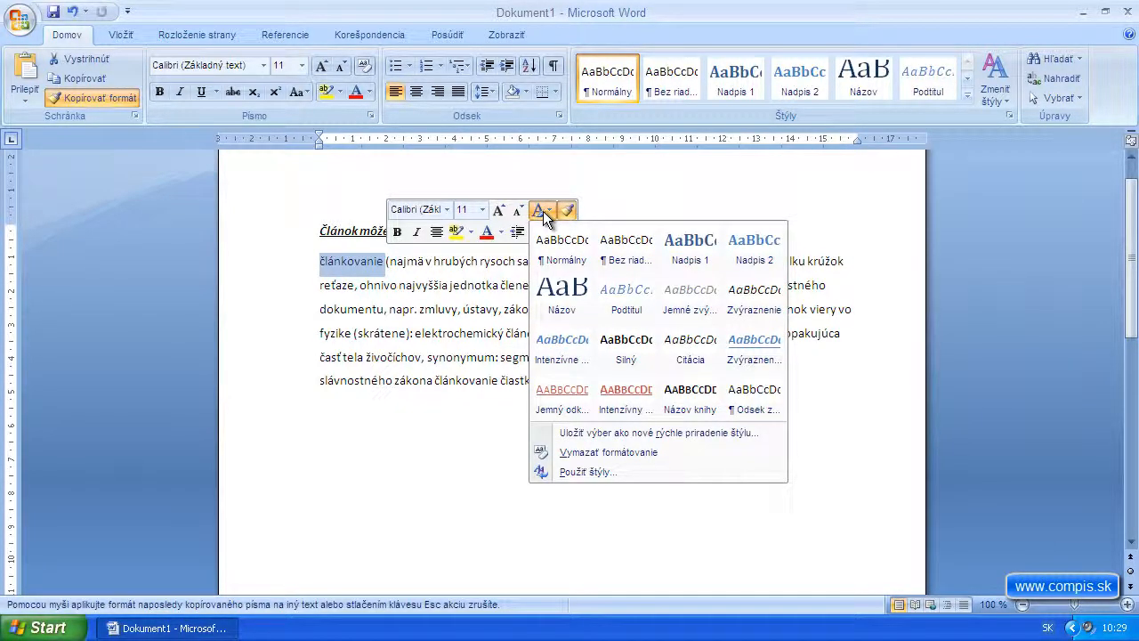
key("Escape")
key("Escape")
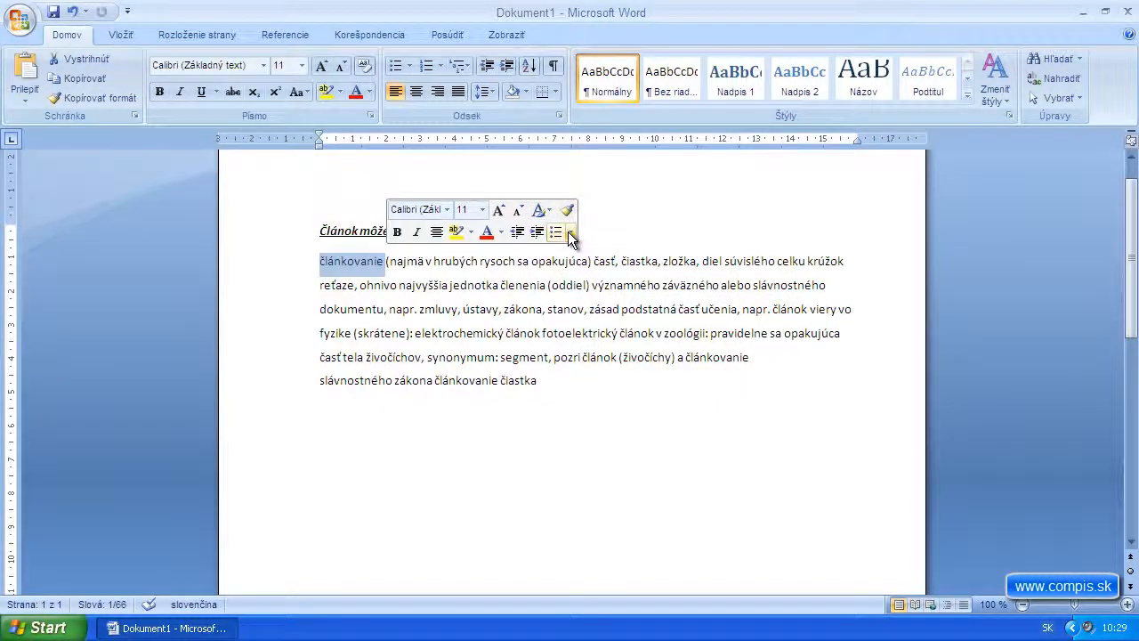
- Increase the indent of the paragraph beginning with "článkovanie" by one level and decrease it again
left_click(536, 231)
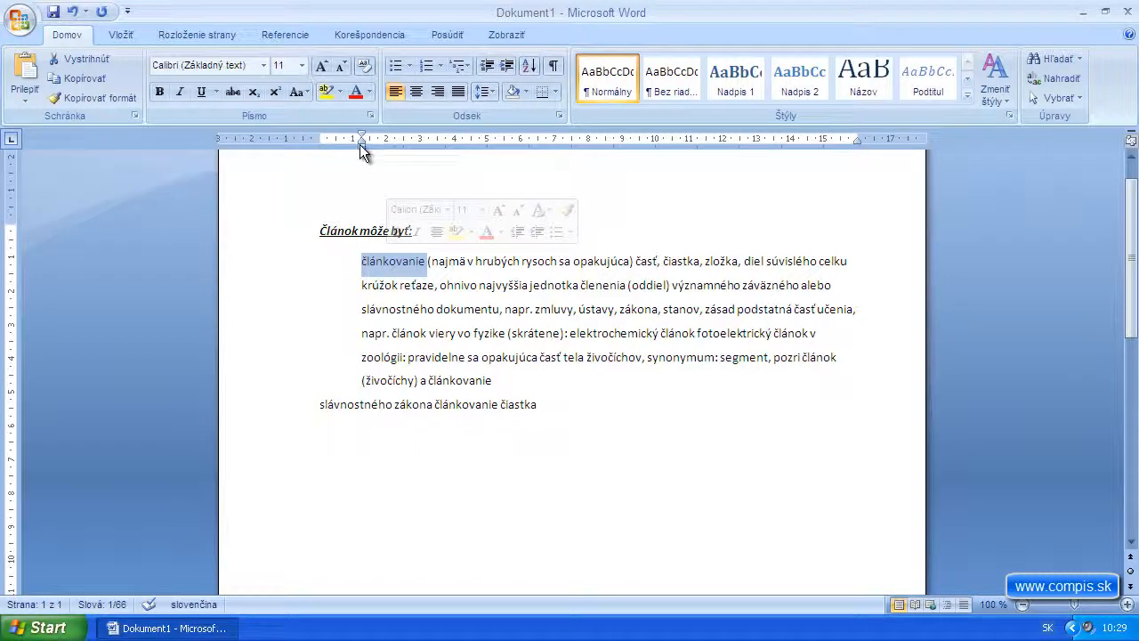
left_click(519, 231)
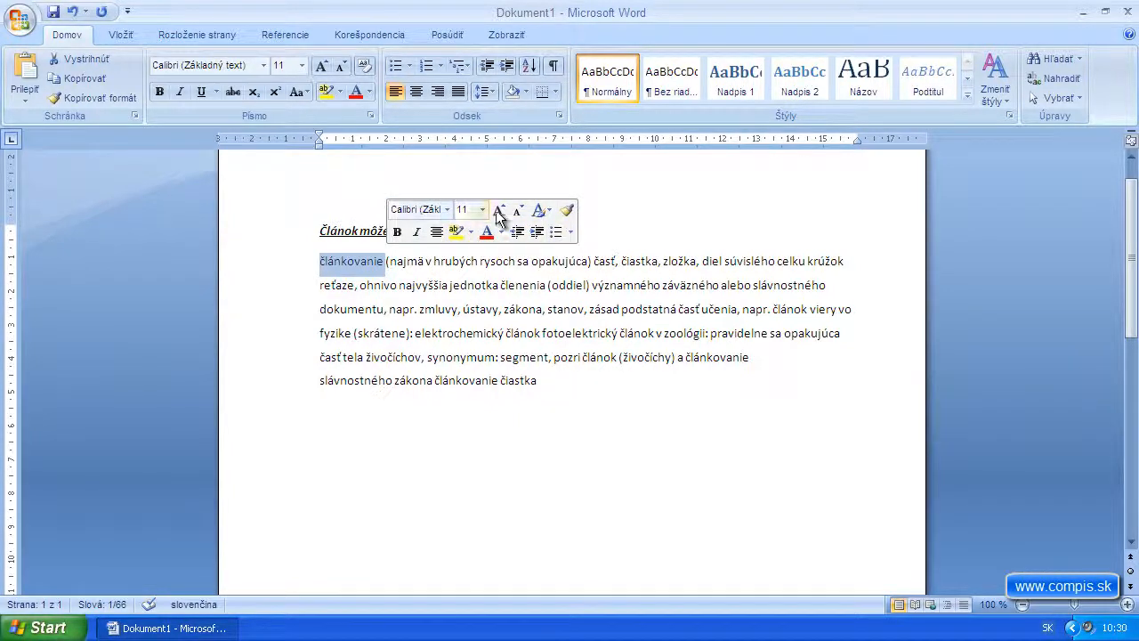
left_click(435, 262)
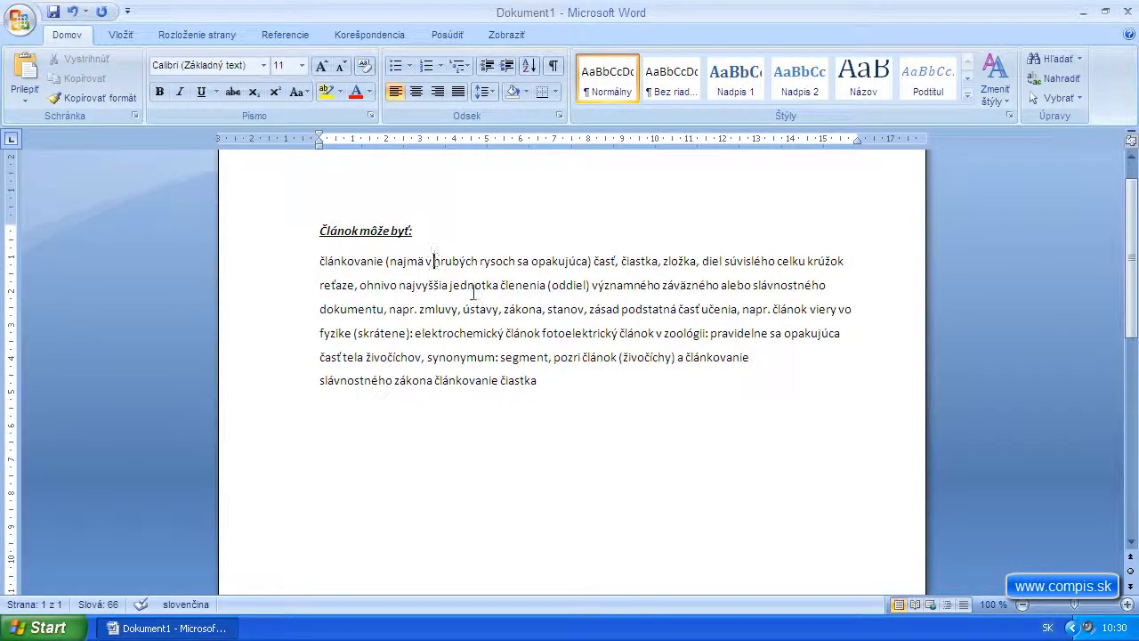
left_click_drag(473, 292, 638, 319)
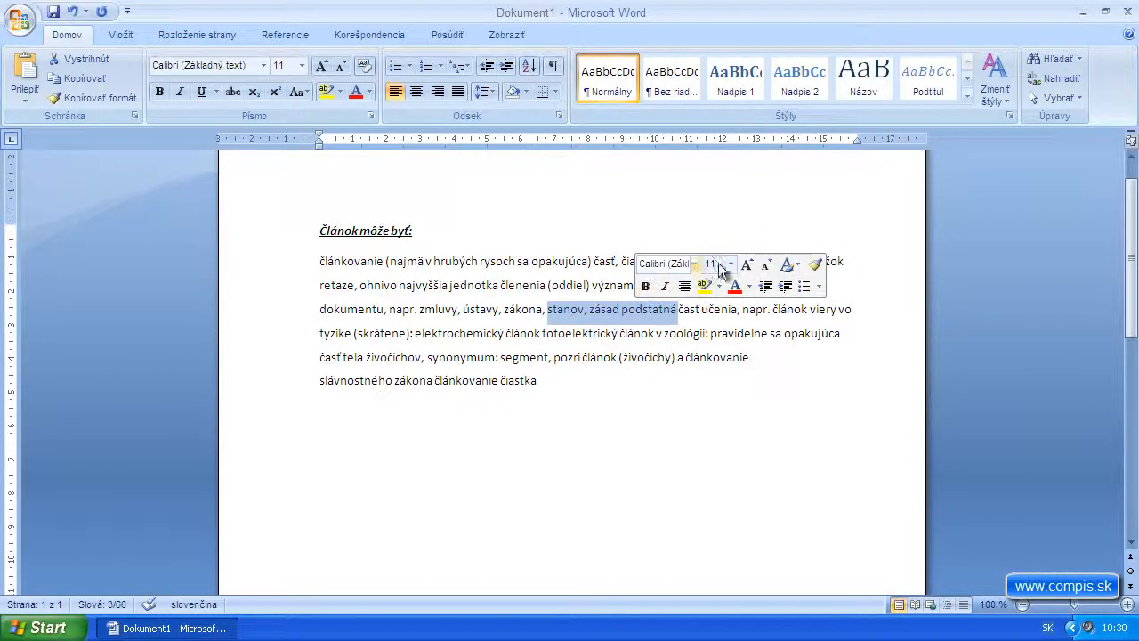
left_click(623, 234)
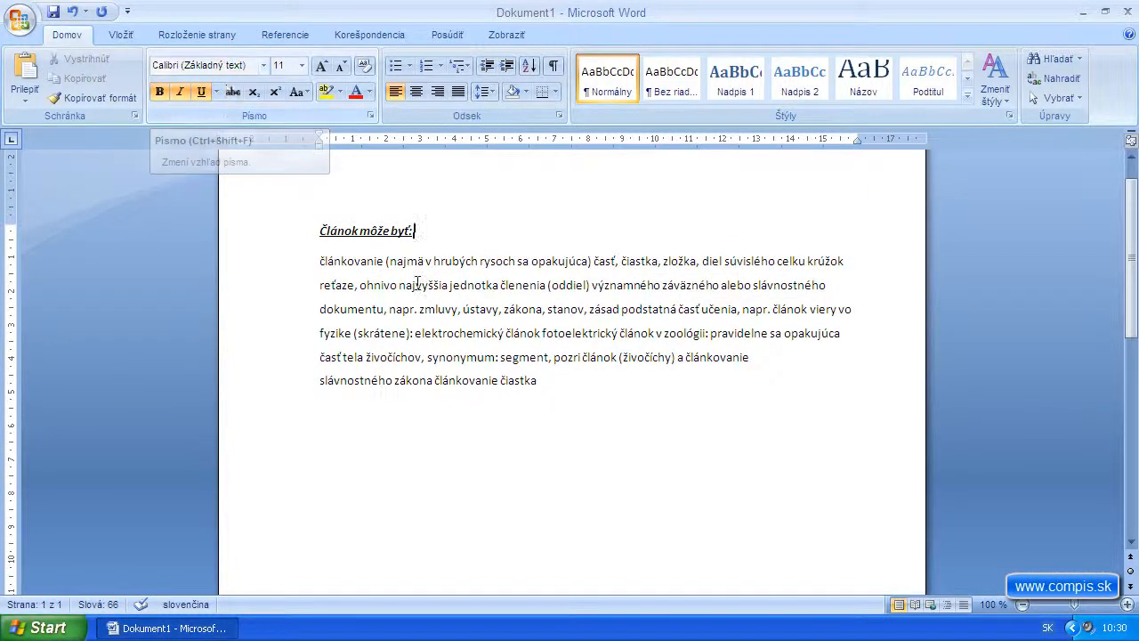
- Set the heading "Článok môže byť:" to font size 20 and the Arial font
left_click_drag(319, 231, 420, 231)
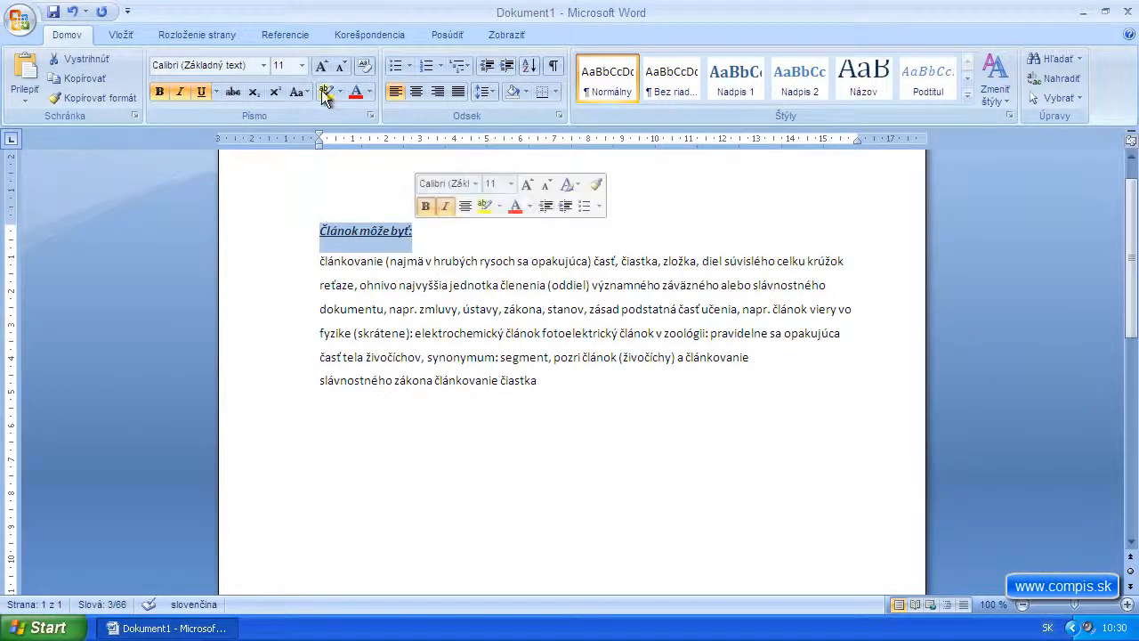
left_click(302, 64)
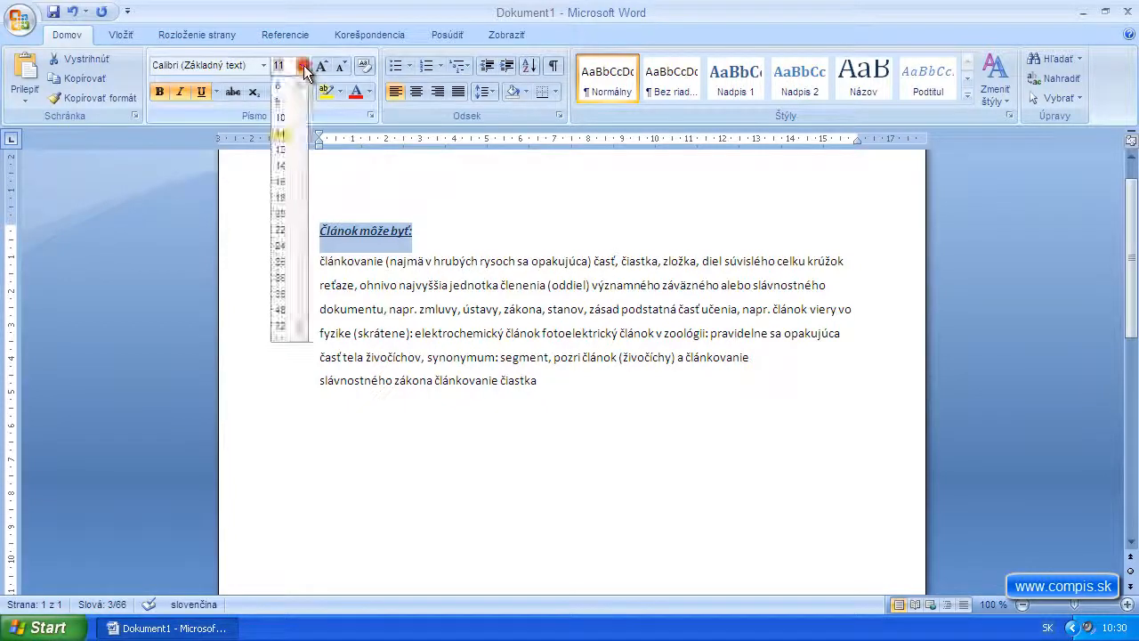
left_click(280, 214)
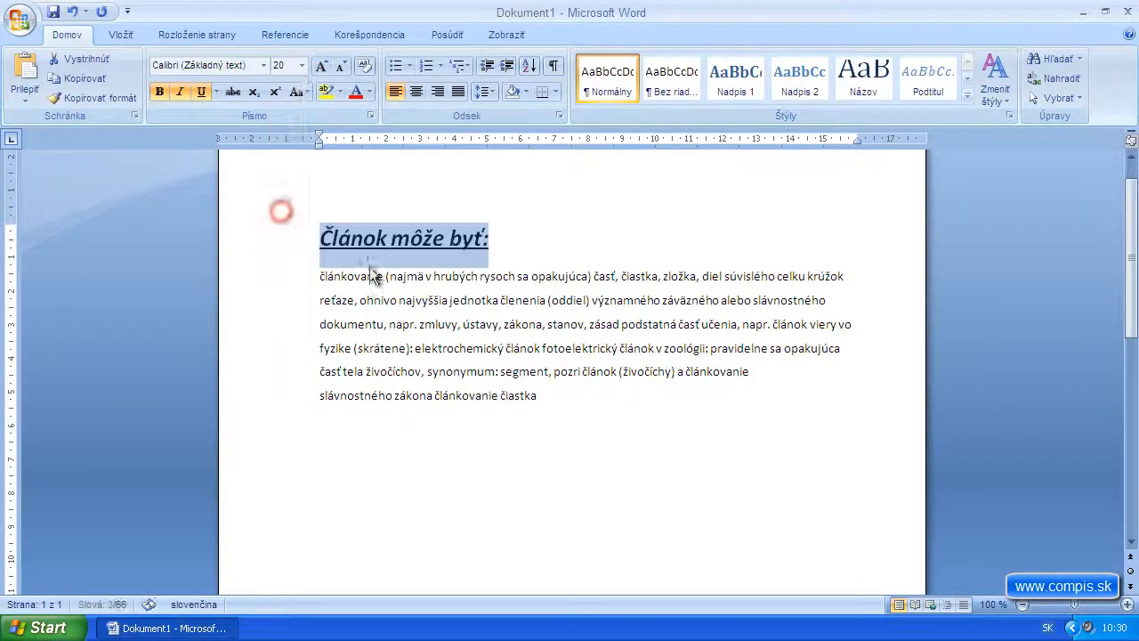
left_click(263, 65)
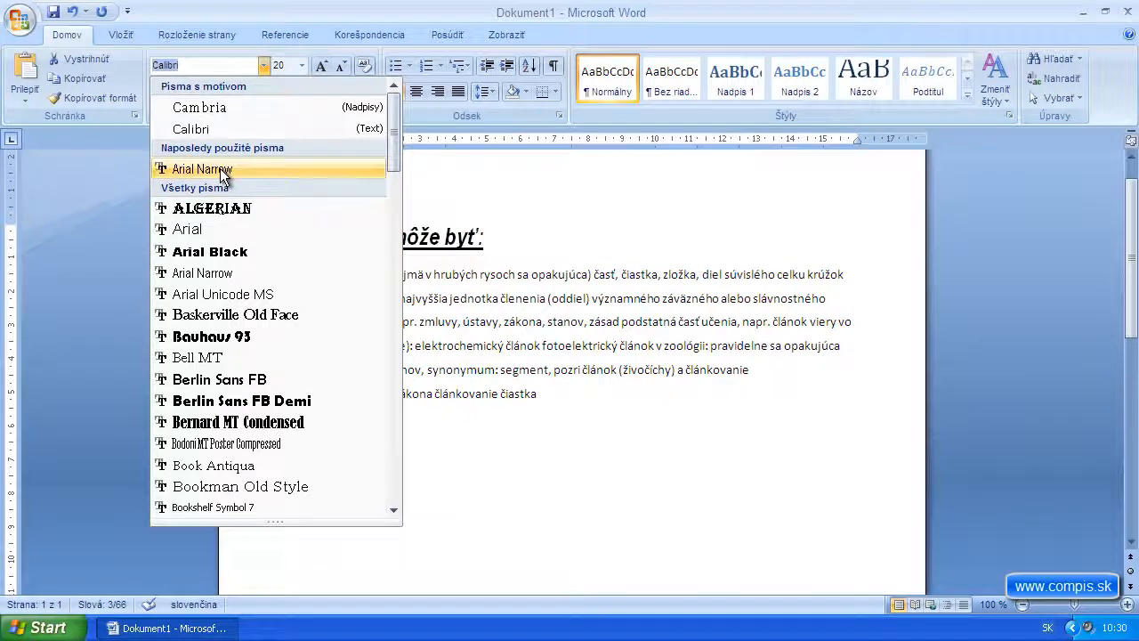
left_click(226, 229)
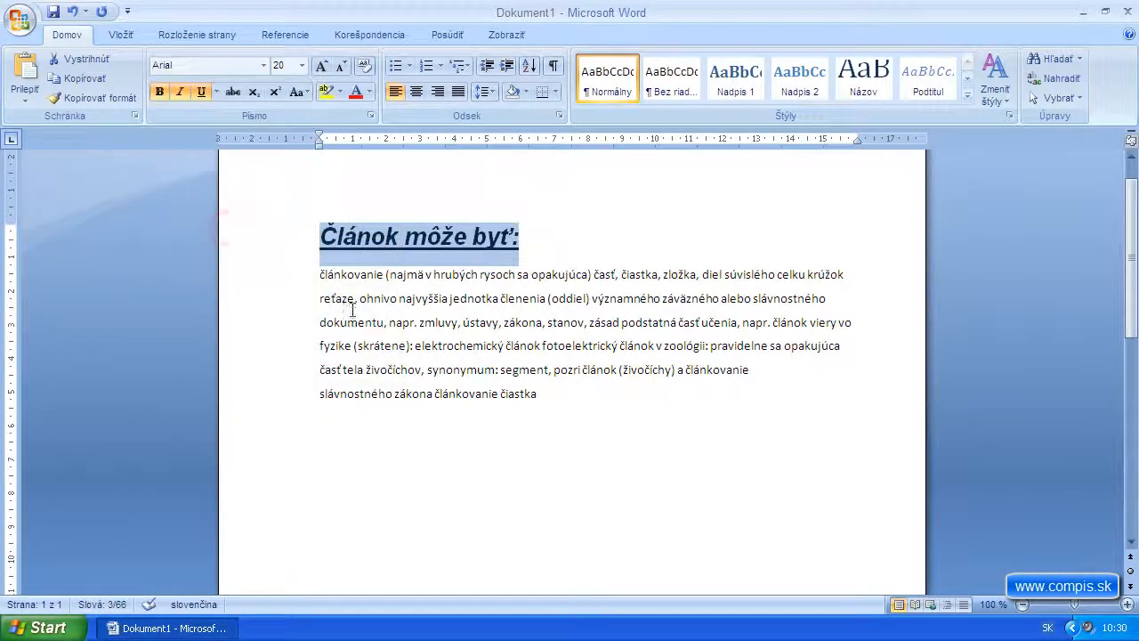
- Remove the bold and underline formatting from the heading
left_click(157, 93)
left_click(201, 93)
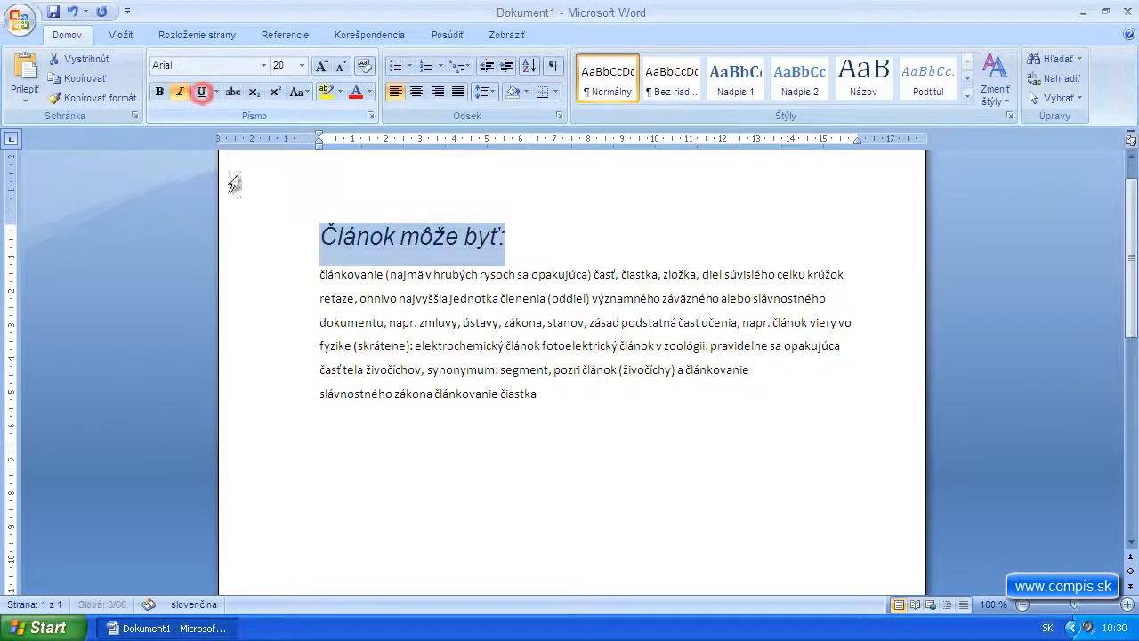
left_click(509, 301)
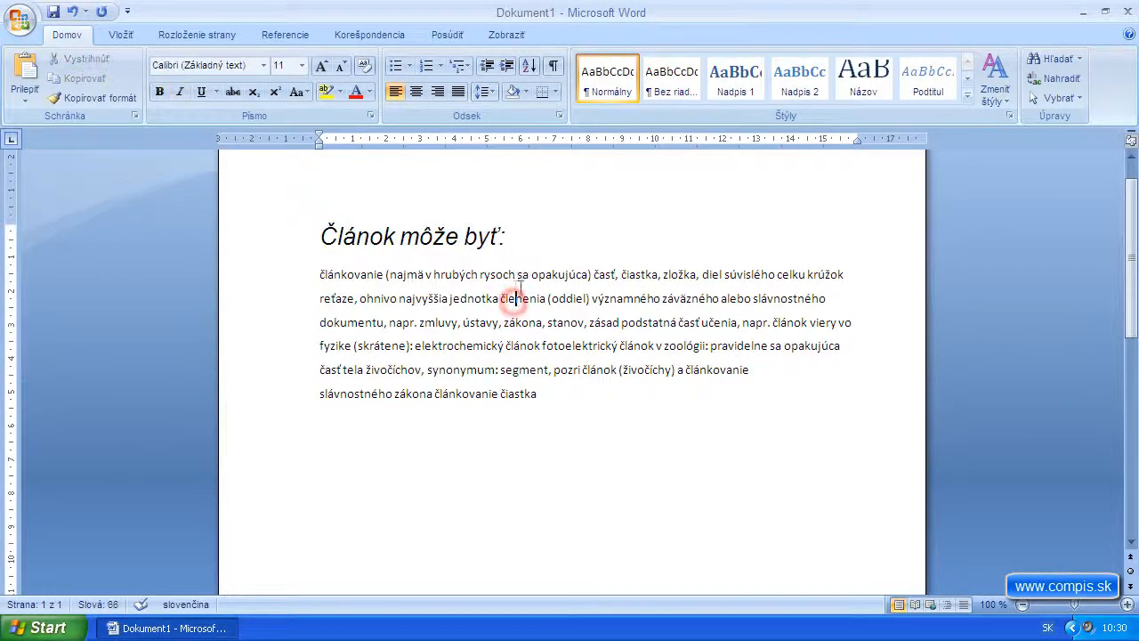
- Try subscript and superscript on the heading and return it to normal text position
left_click_drag(505, 234, 325, 235)
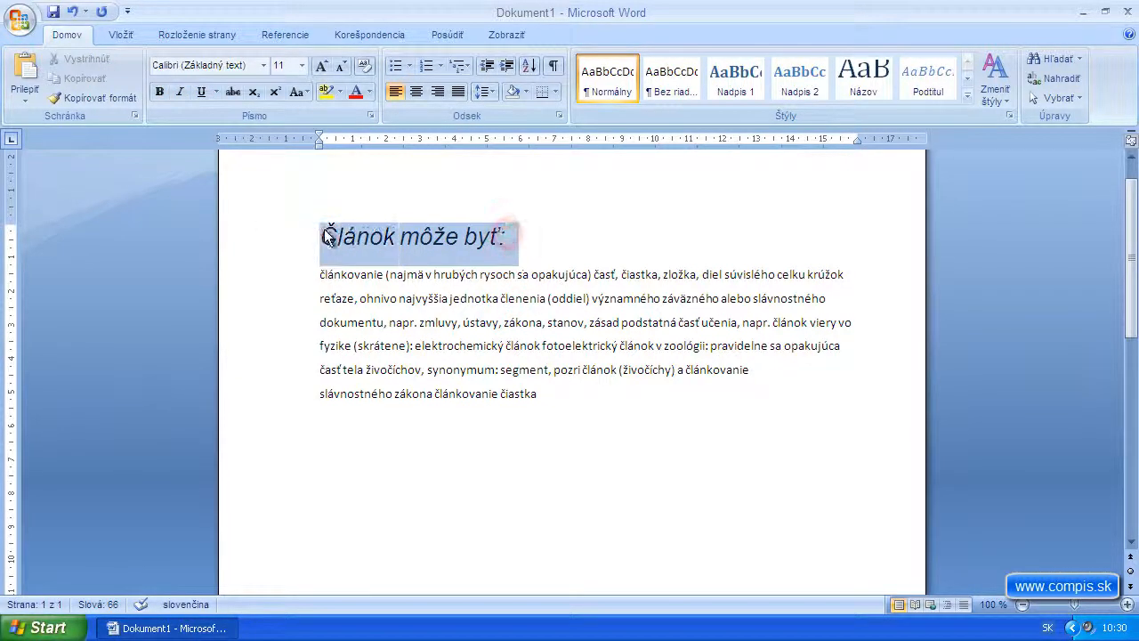
left_click(252, 92)
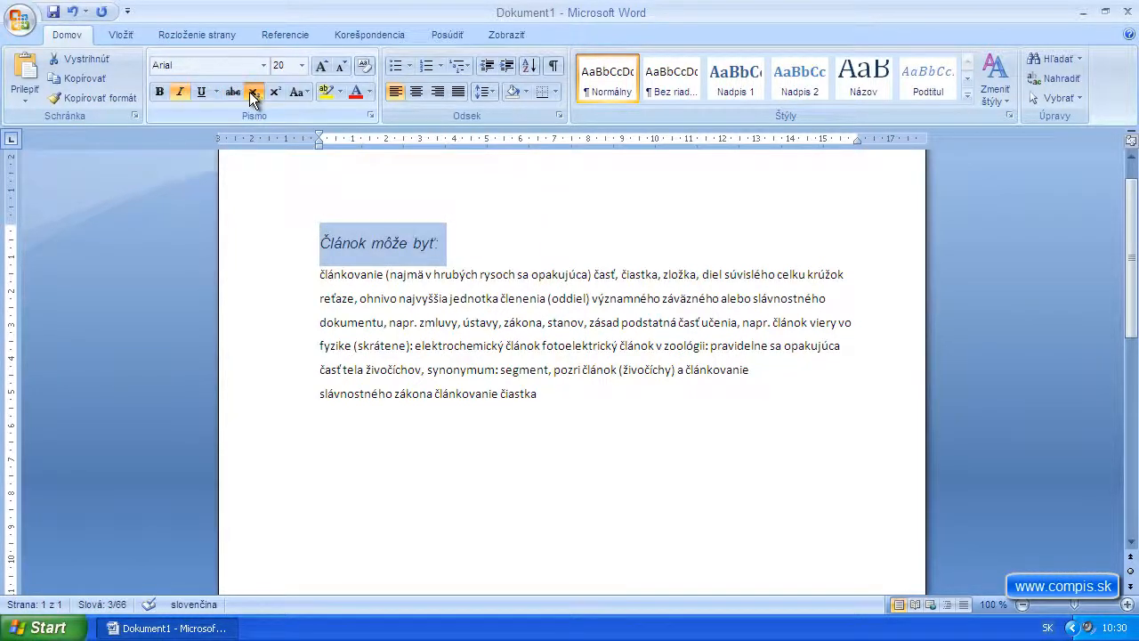
left_click(273, 91)
left_click(272, 91)
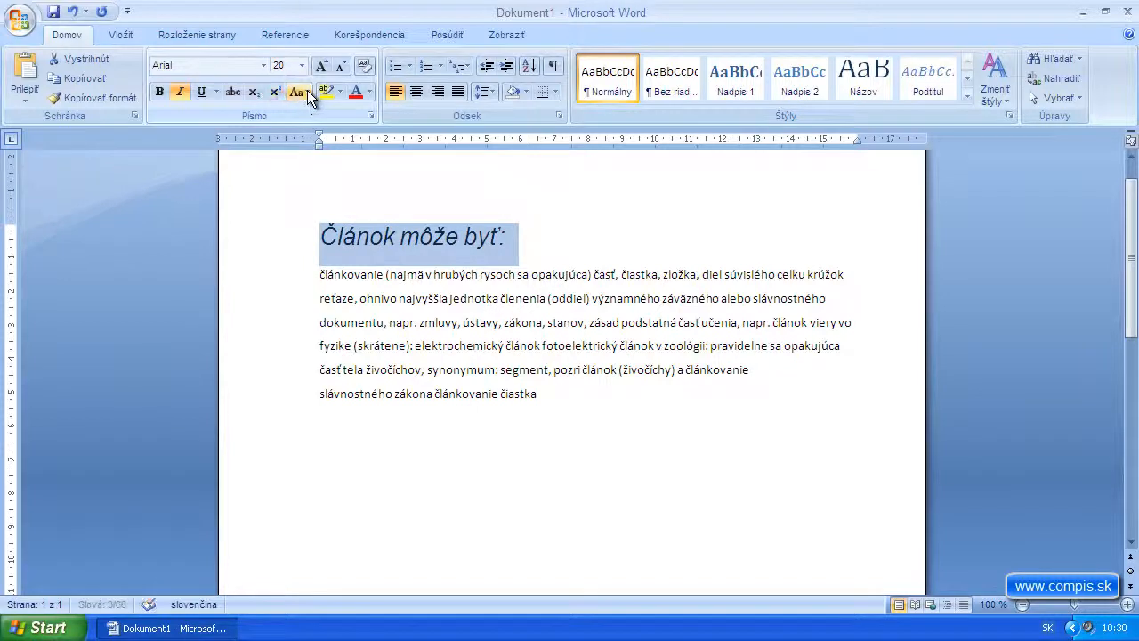
- Capitalize each word of the heading and swap its upper and lower case to produce "čLÁNOK mÔŽE bYŤ:"
left_click(305, 91)
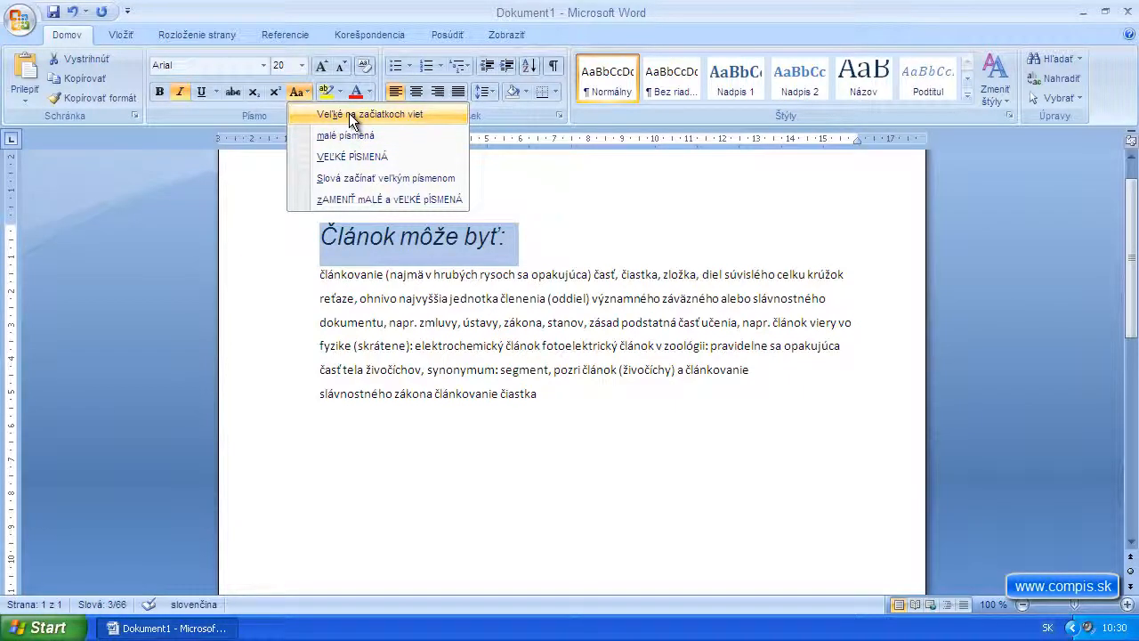
left_click(368, 177)
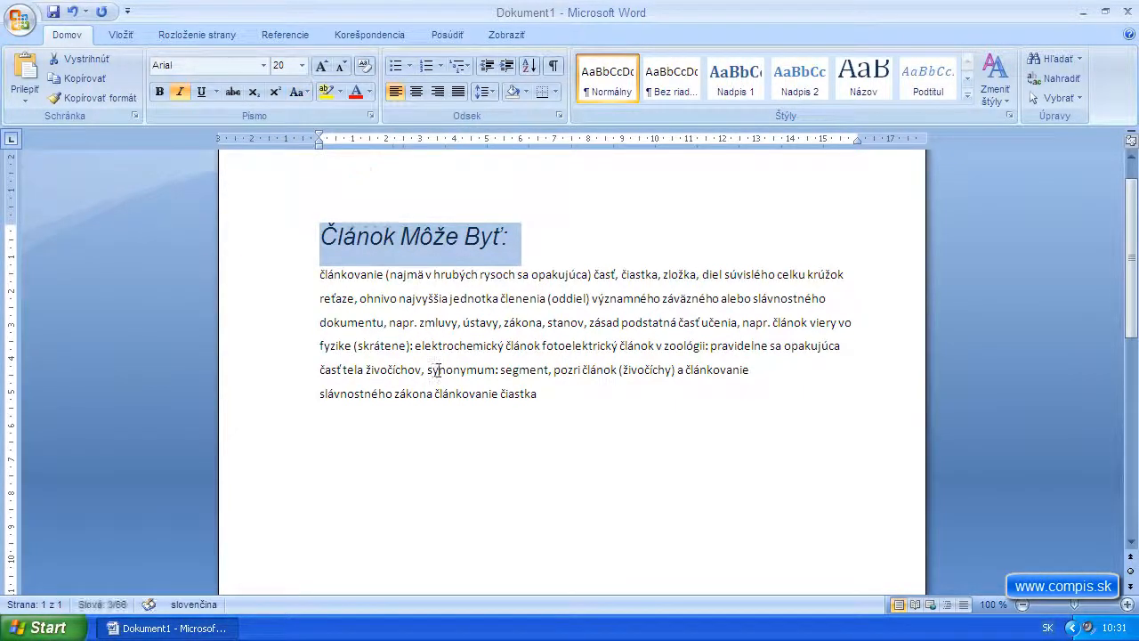
left_click(306, 93)
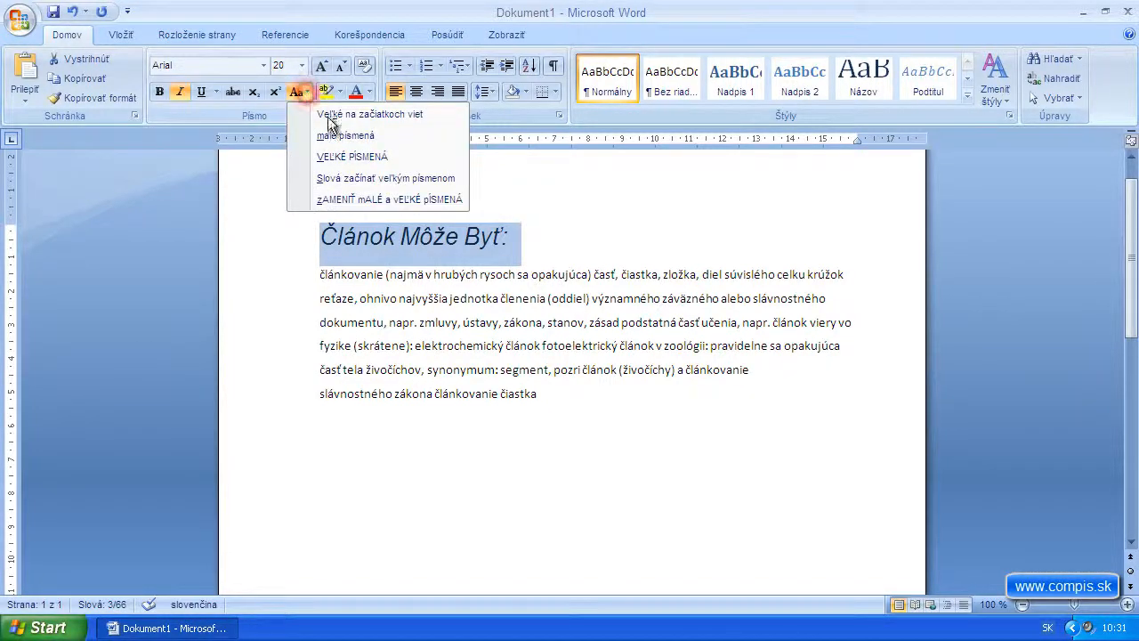
left_click(355, 198)
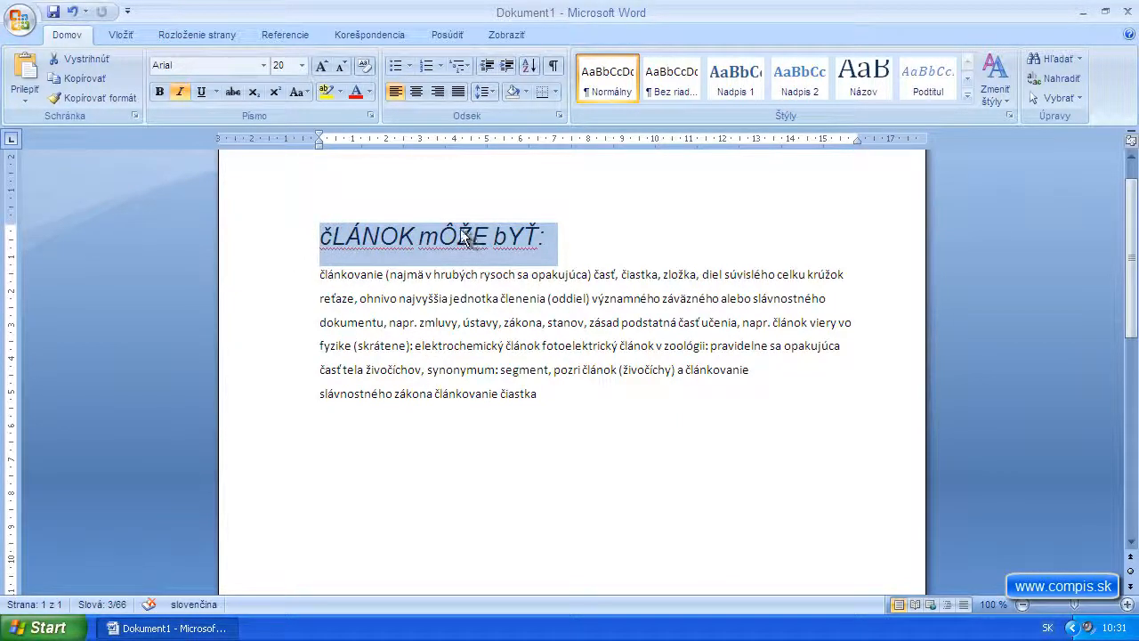
- Highlight the heading text in red
left_click(303, 90)
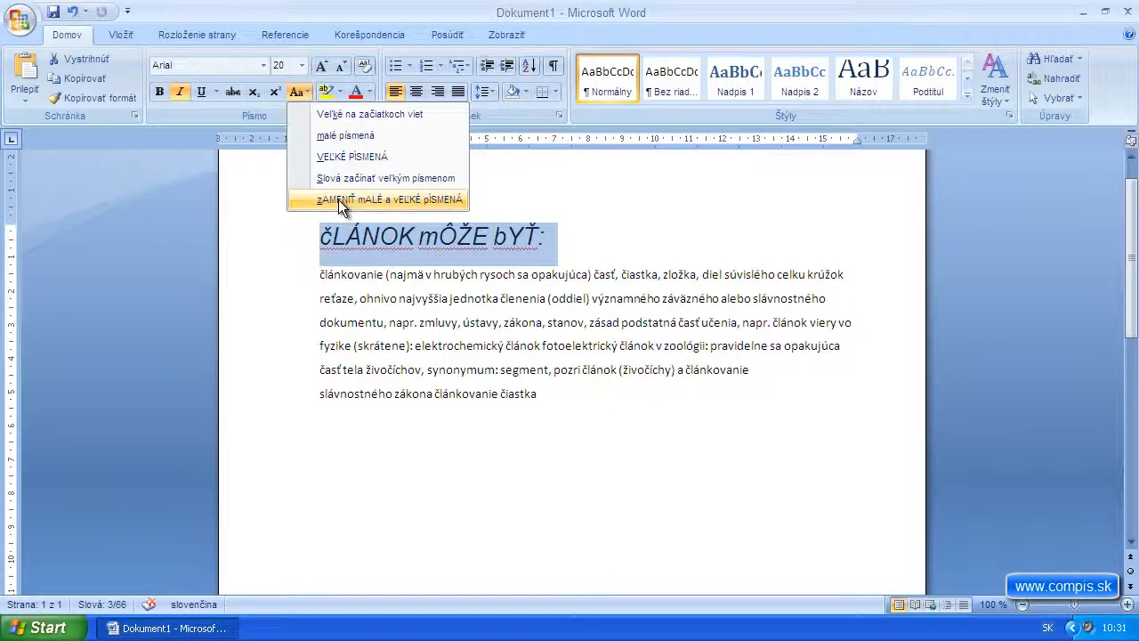
left_click(340, 93)
left_click(335, 145)
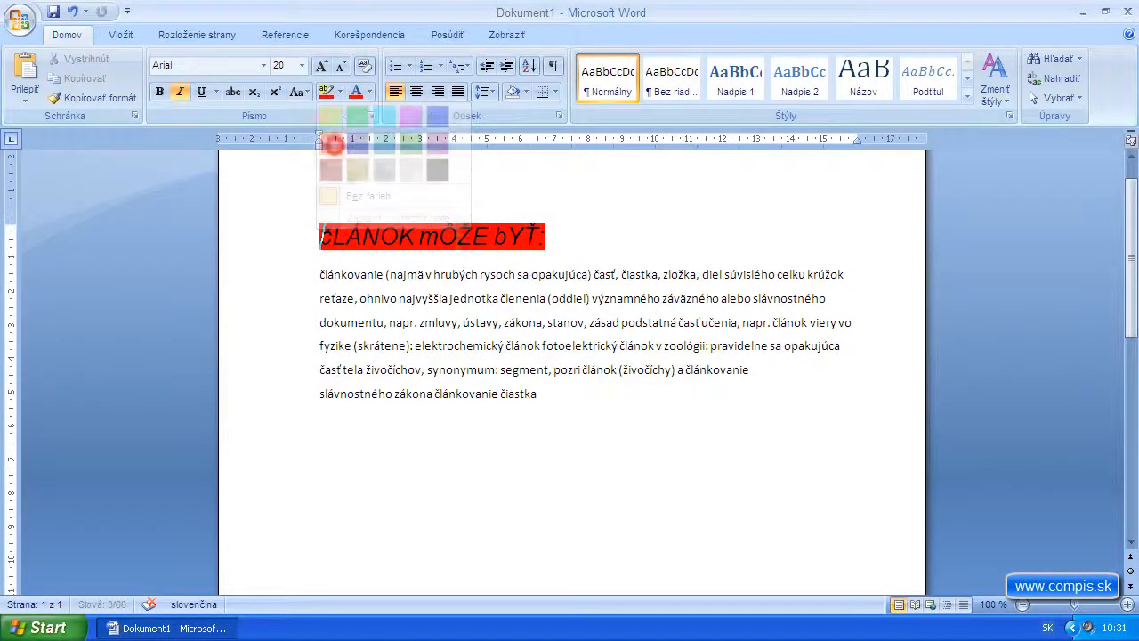
- Change the case of the heading's first word to "Slová začínať veľkým písmenom" so it reads "Článok"
left_click(307, 92)
left_click(347, 185)
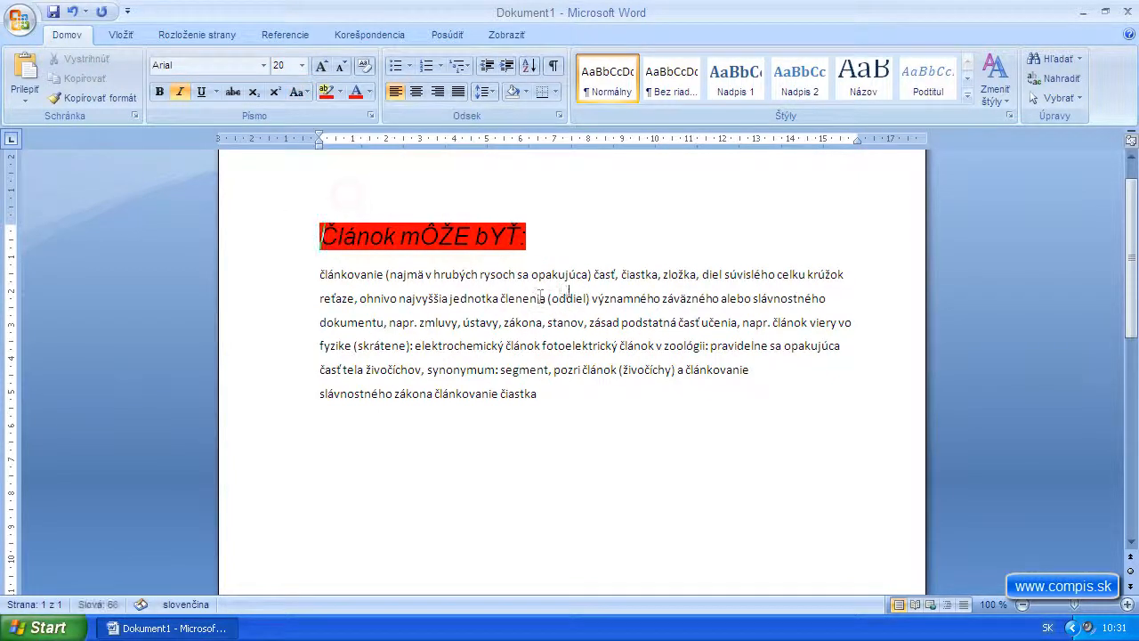
left_click(306, 92)
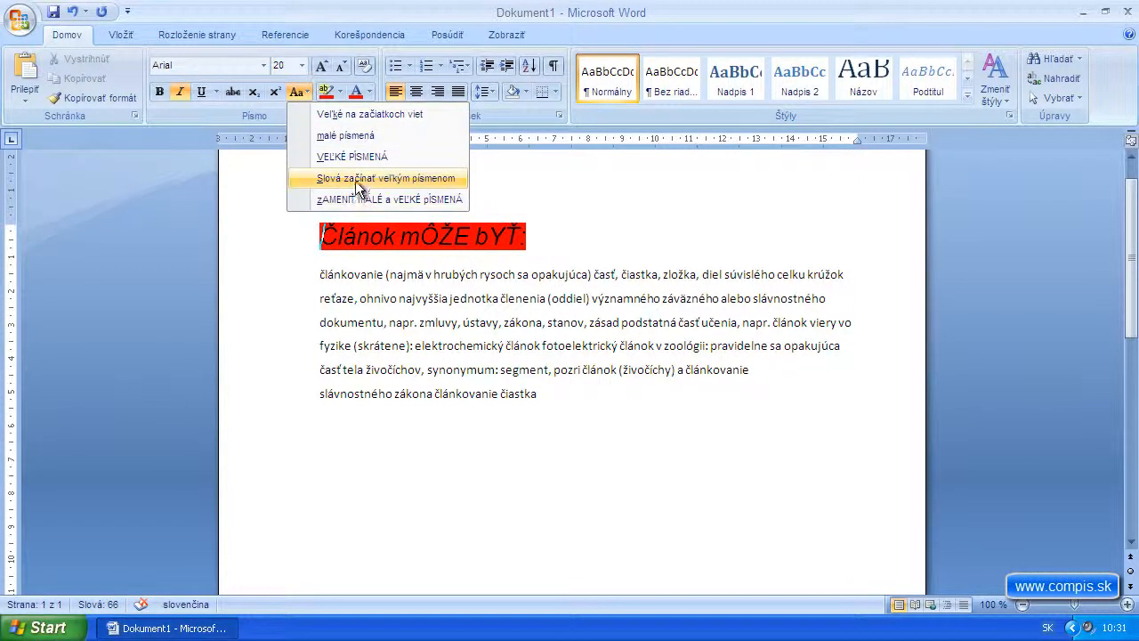
left_click(357, 177)
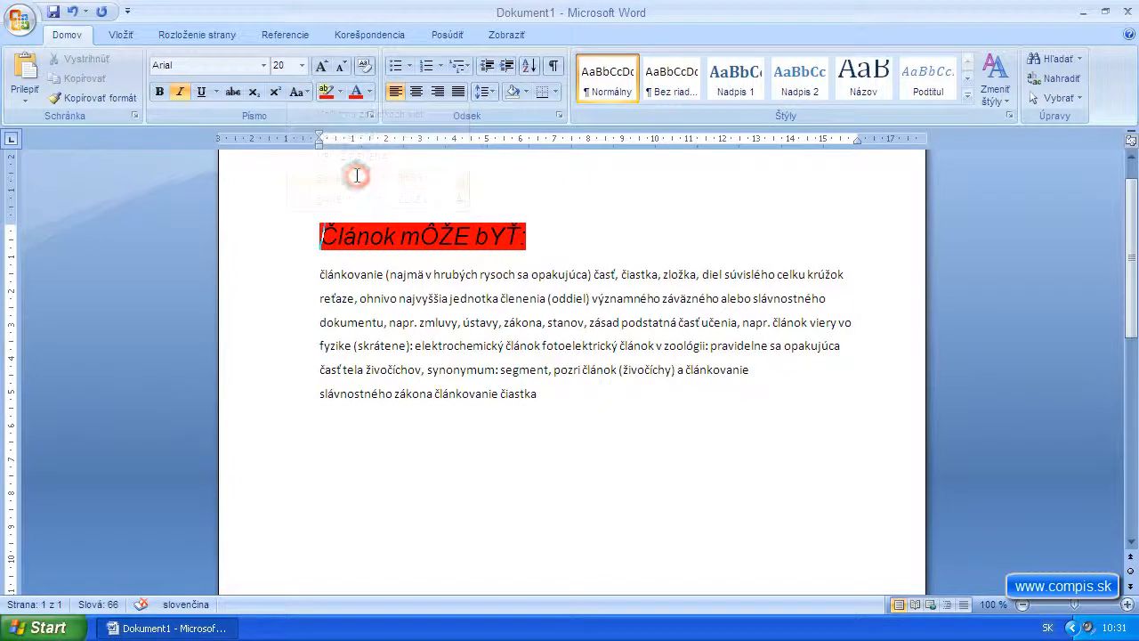
left_click(306, 93)
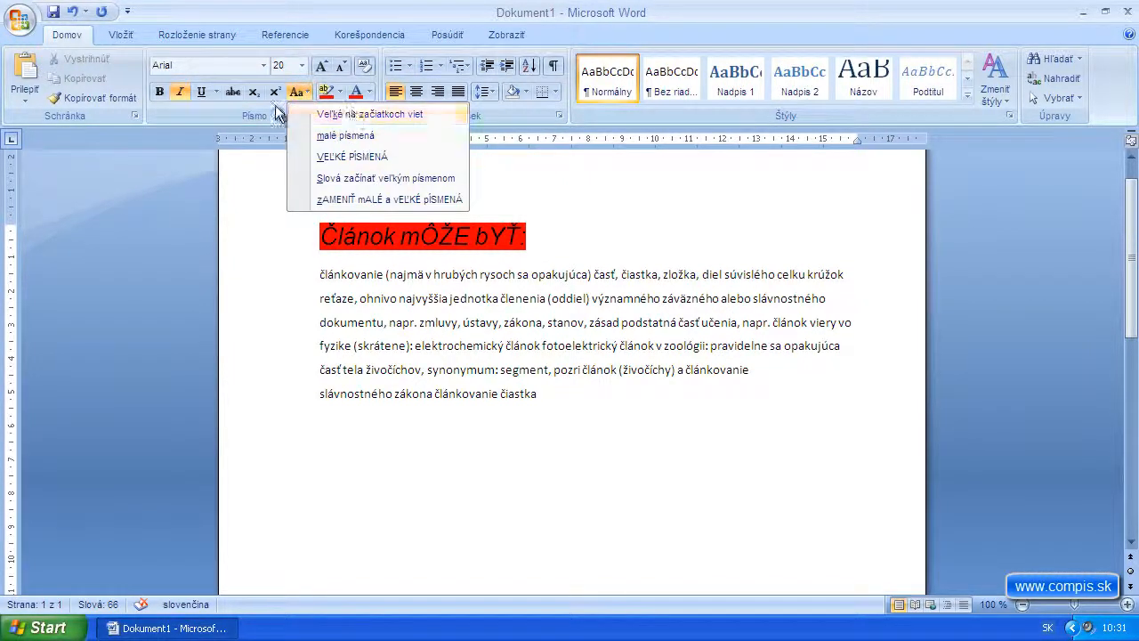
- Clear the font formatting from the heading so it returns to the default font, size and style
left_click(267, 106)
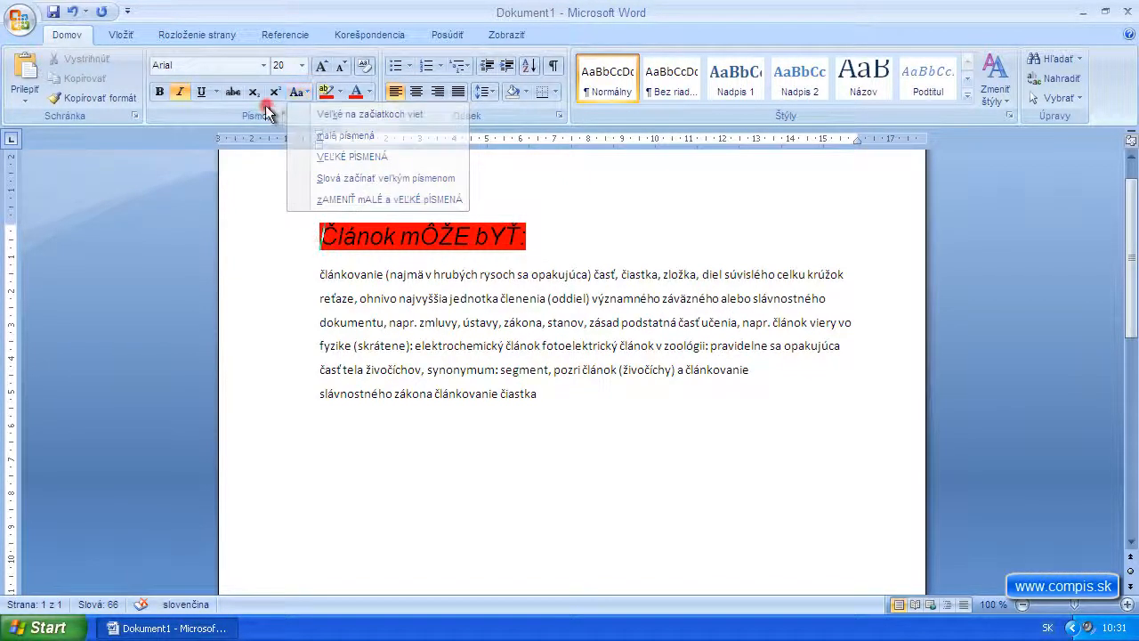
left_click(364, 66)
left_click(446, 229)
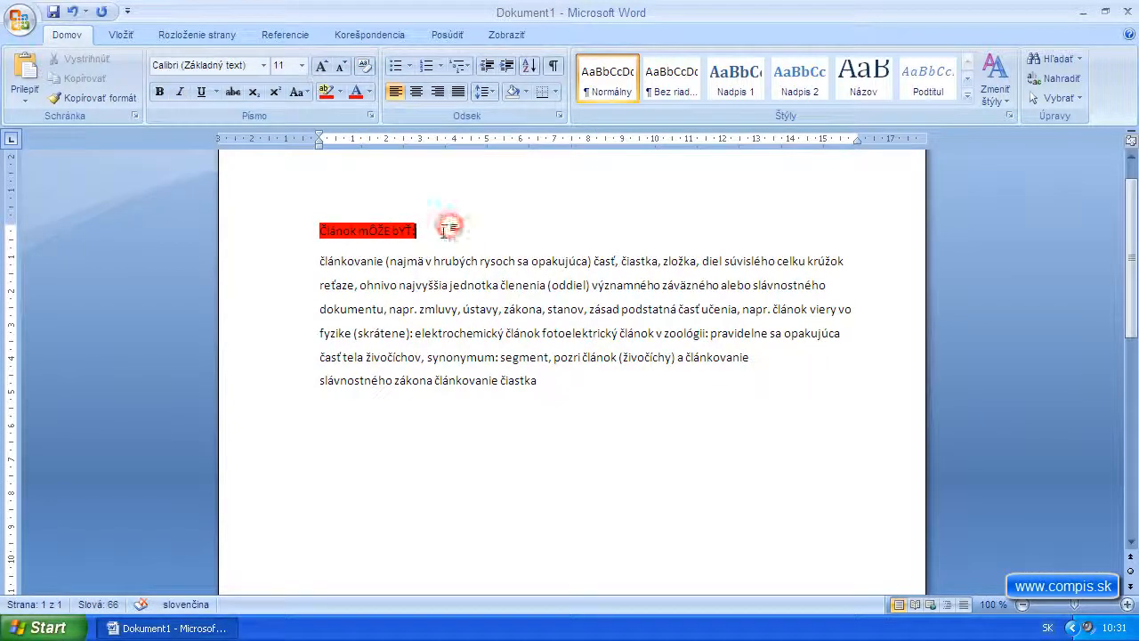
- Remove the red highlight from the heading by setting its highlight colour to "Bez farieb"
left_click_drag(445, 229, 297, 234)
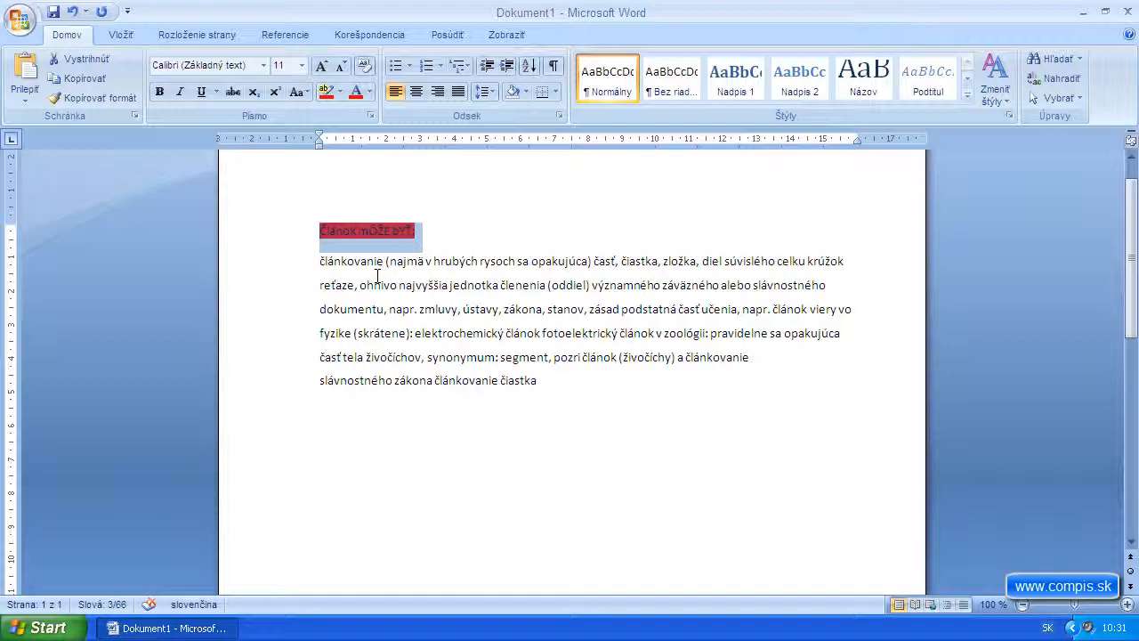
left_click(384, 230)
left_click_drag(421, 230, 285, 229)
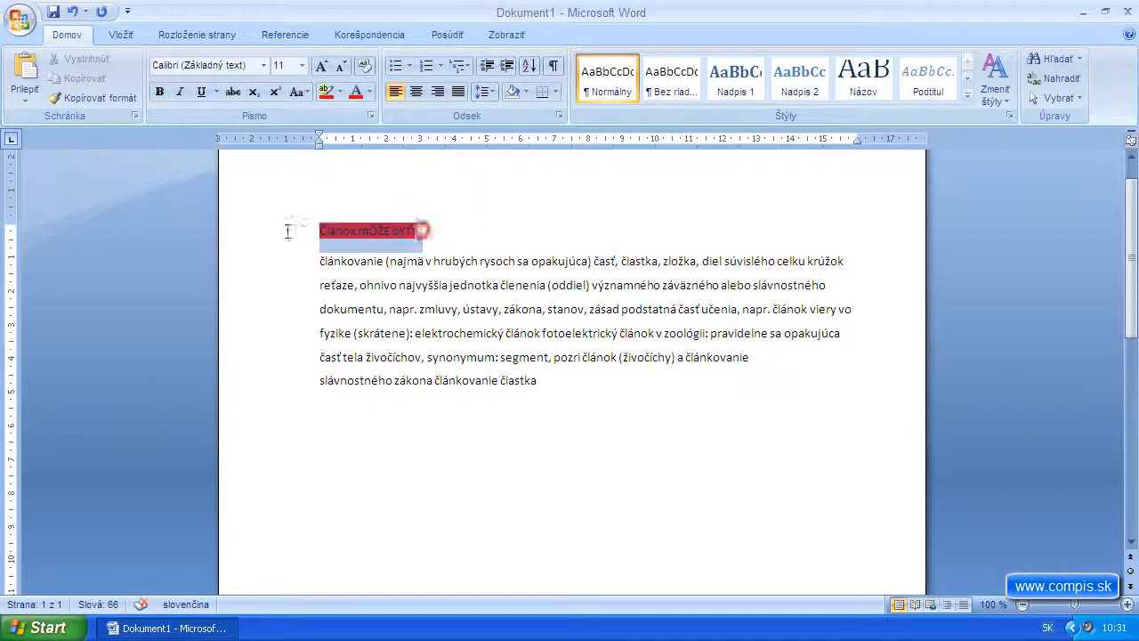
left_click(341, 94)
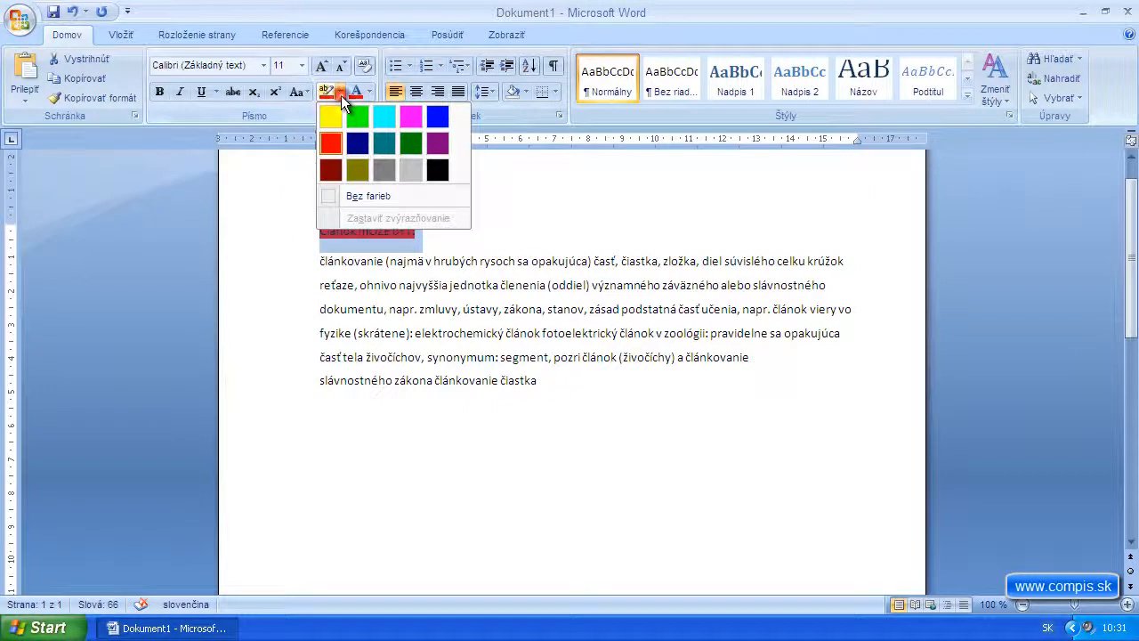
left_click(360, 196)
left_click(477, 239)
- Replace the heading's last two words with "môže byť:" in lower case
left_click_drag(360, 230, 413, 231)
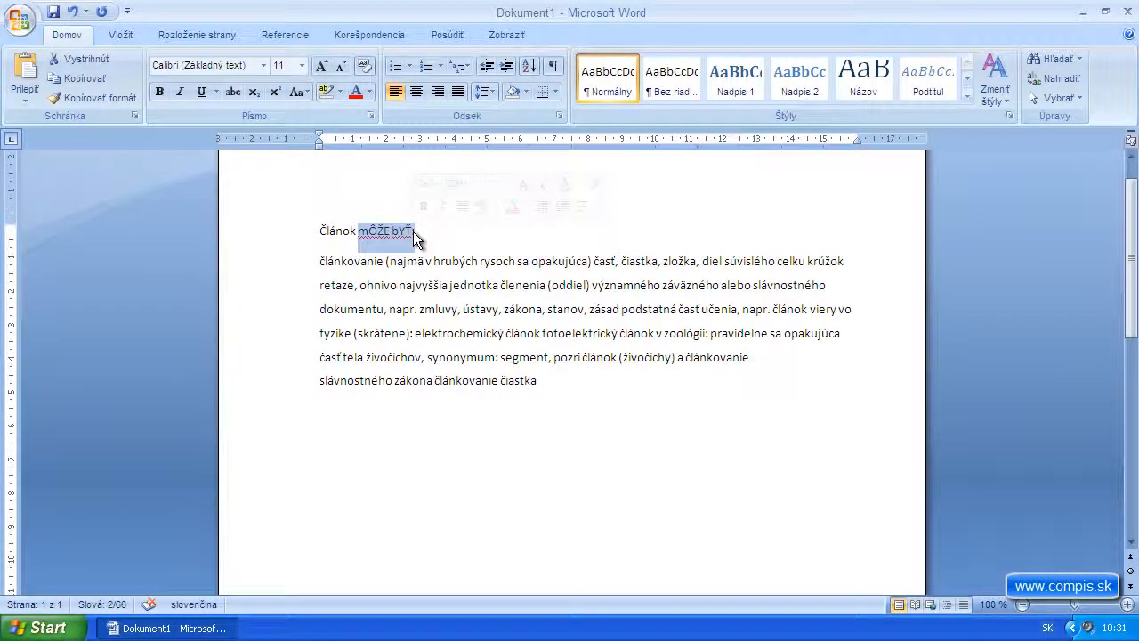
type("mô")
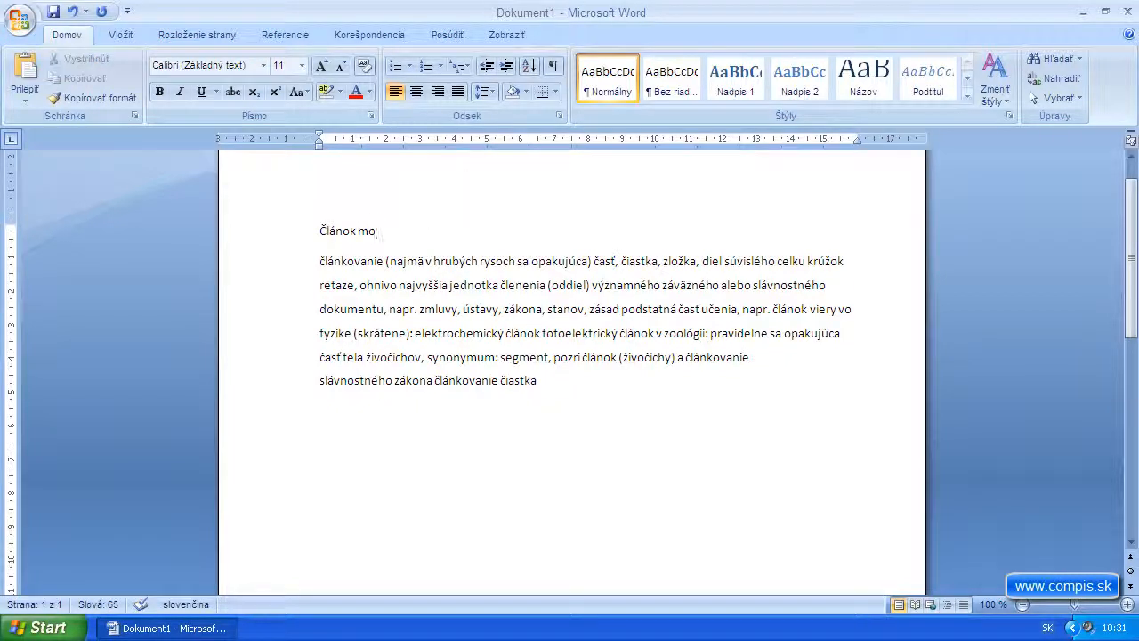
type("že byť:")
- Set the font size of the whole heading to 16
triple_click(429, 233)
left_click(301, 65)
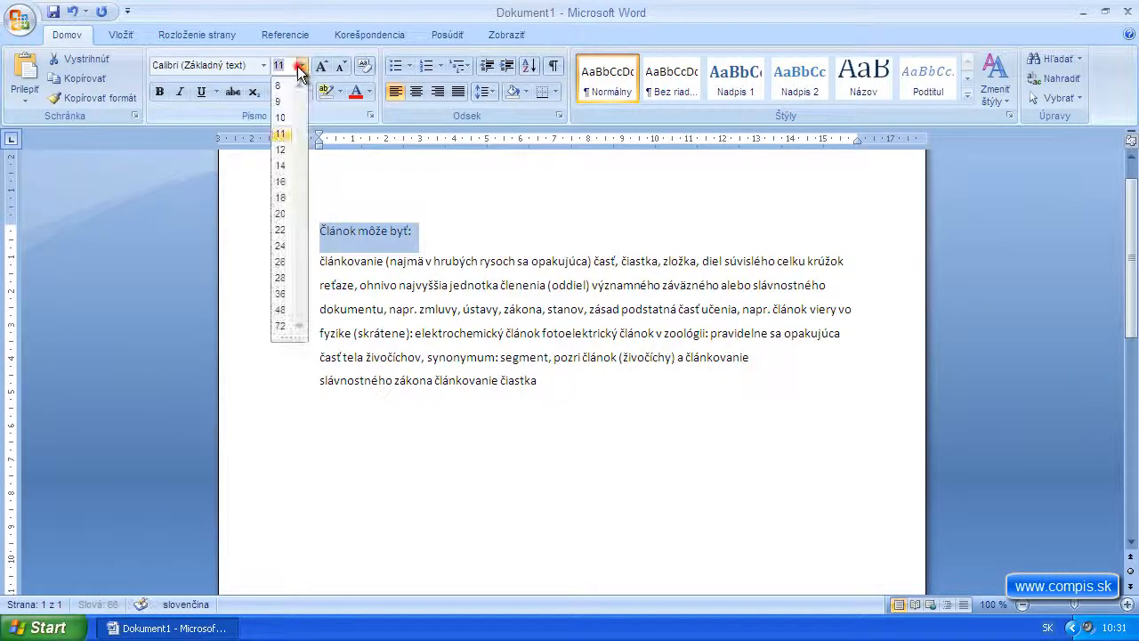
left_click(288, 183)
left_click(529, 185)
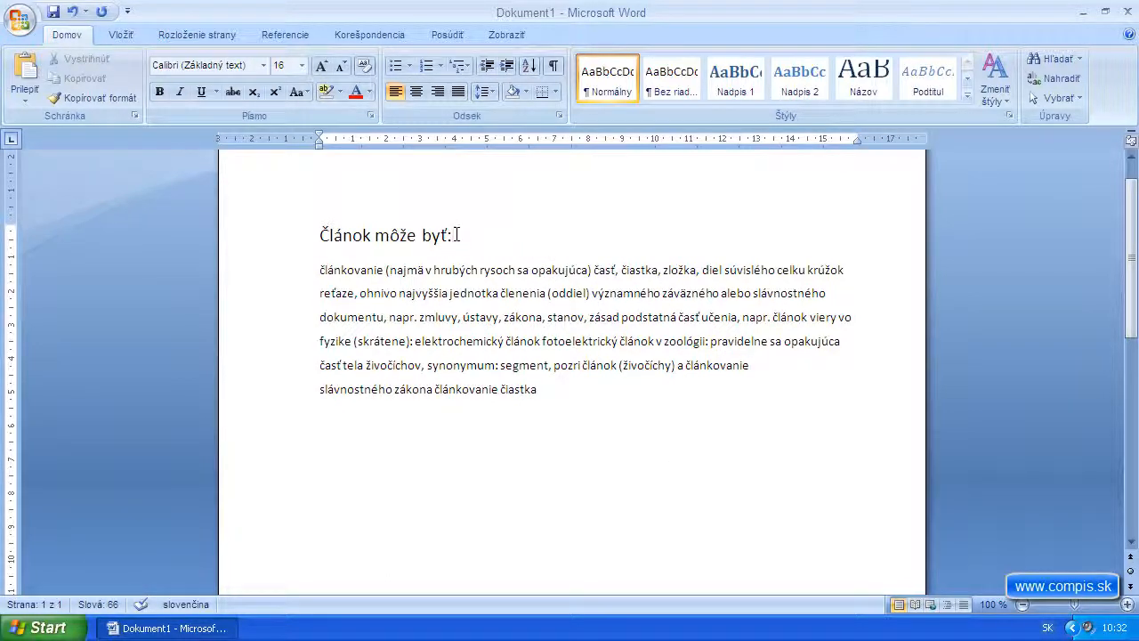
- Open the full font settings for the heading's word "byť" and look through the effects, fonts, underline styles and font colours
right_click(434, 235)
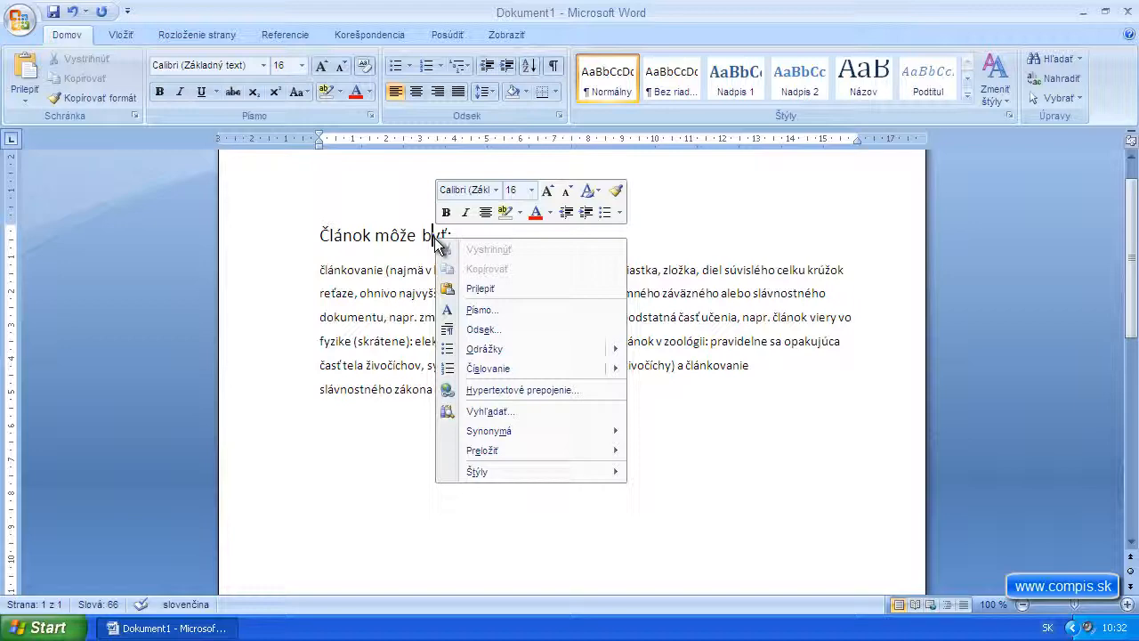
left_click(481, 311)
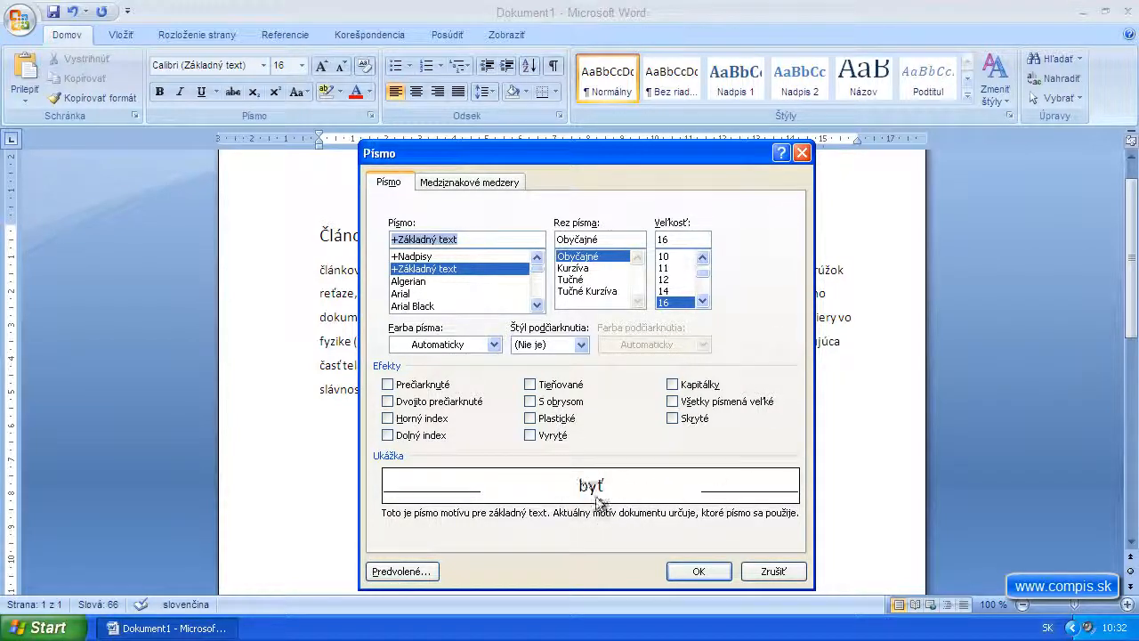
left_click(388, 402)
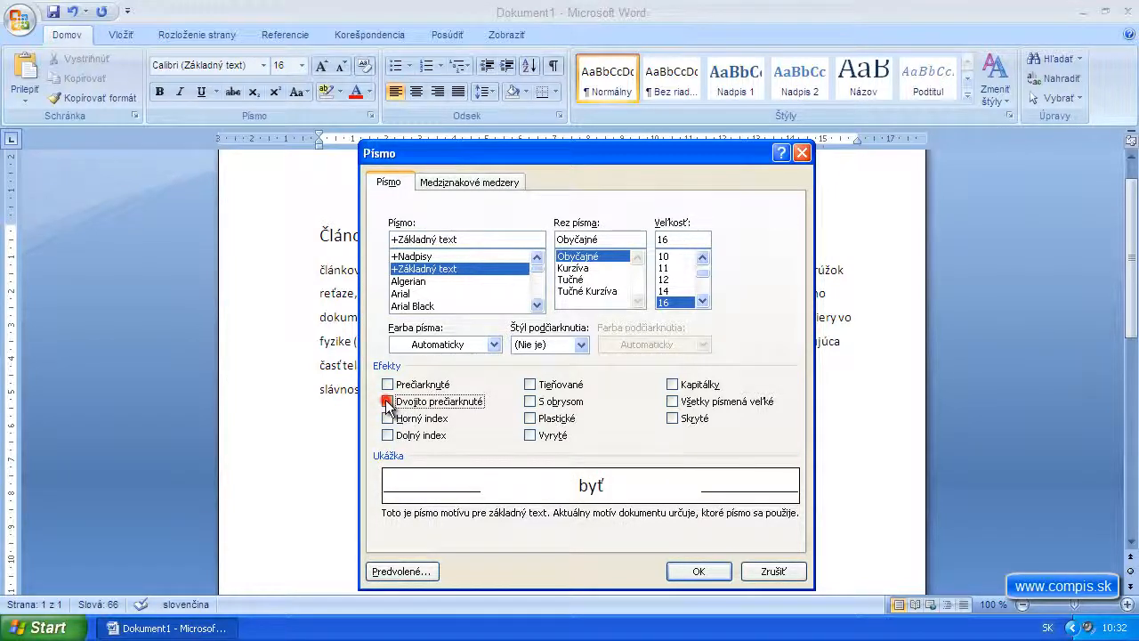
mouse_move(538, 269)
left_mouse_down()
mouse_move(536, 295)
mouse_move(542, 277)
left_mouse_up()
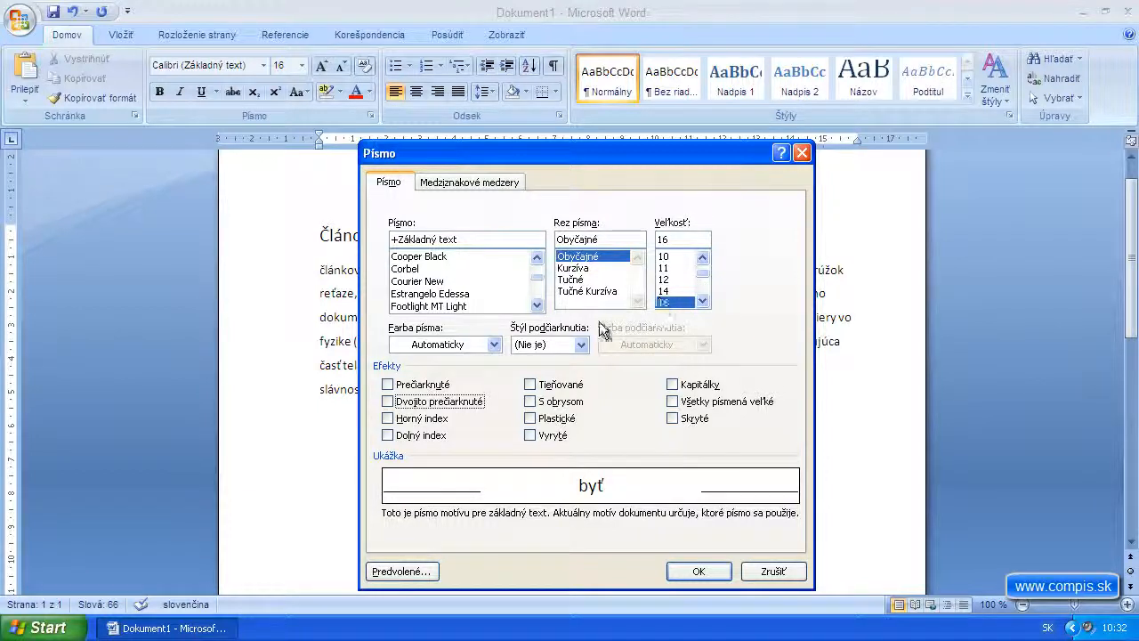
left_click(581, 345)
left_click(584, 347)
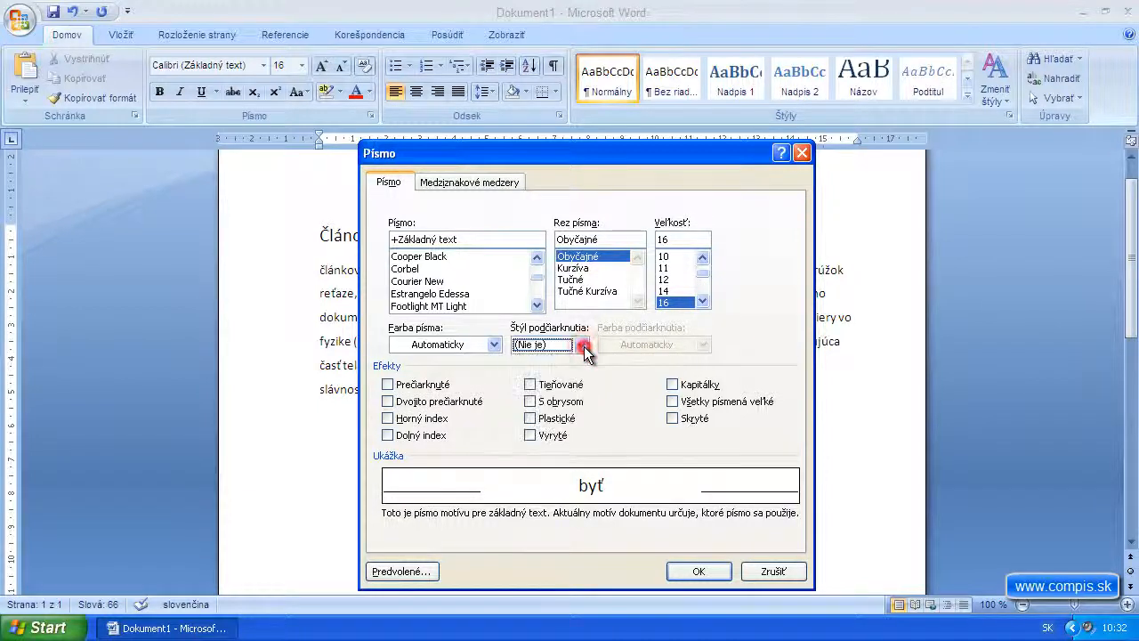
left_click(493, 344)
left_click(493, 344)
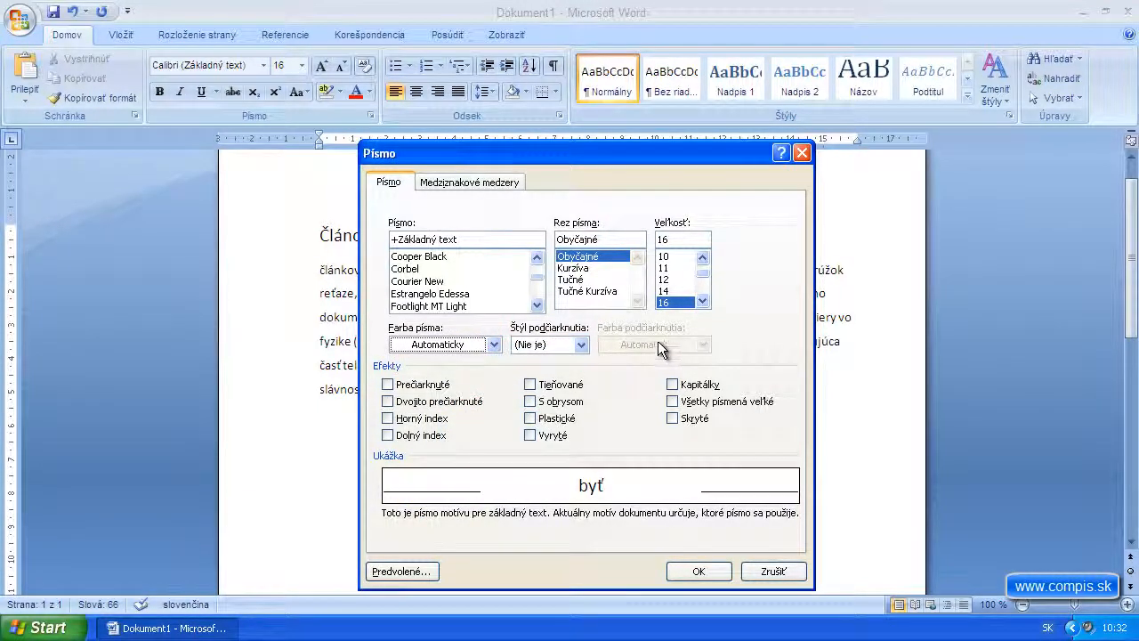
- Underline the word "byť" with a thick line in standard red and apply the font settings
left_click(581, 346)
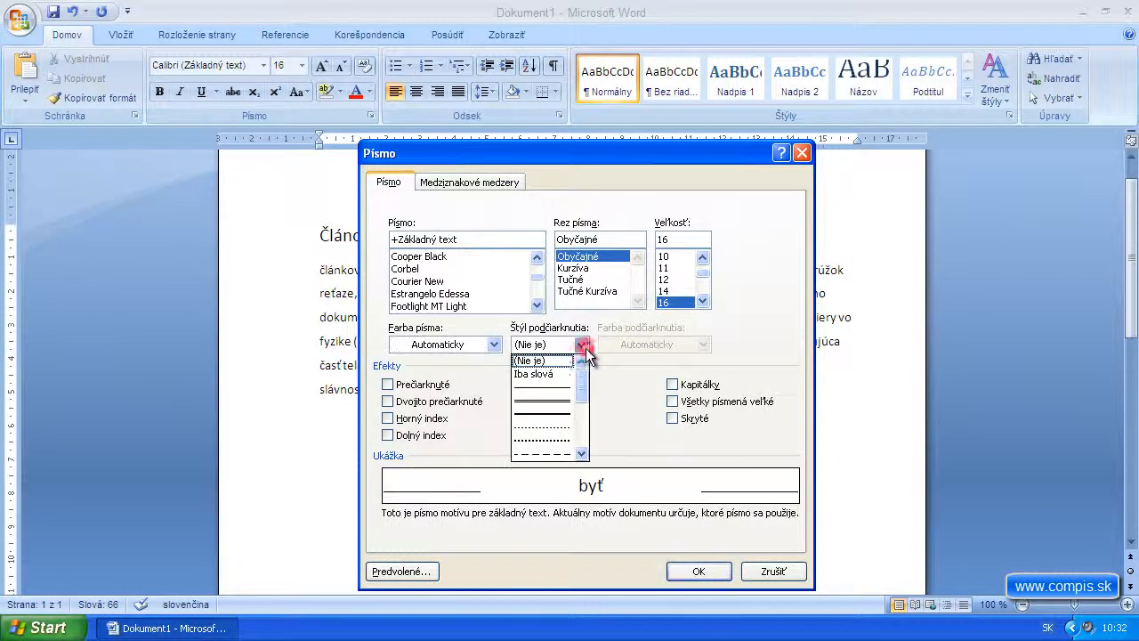
left_click(538, 411)
left_click(703, 344)
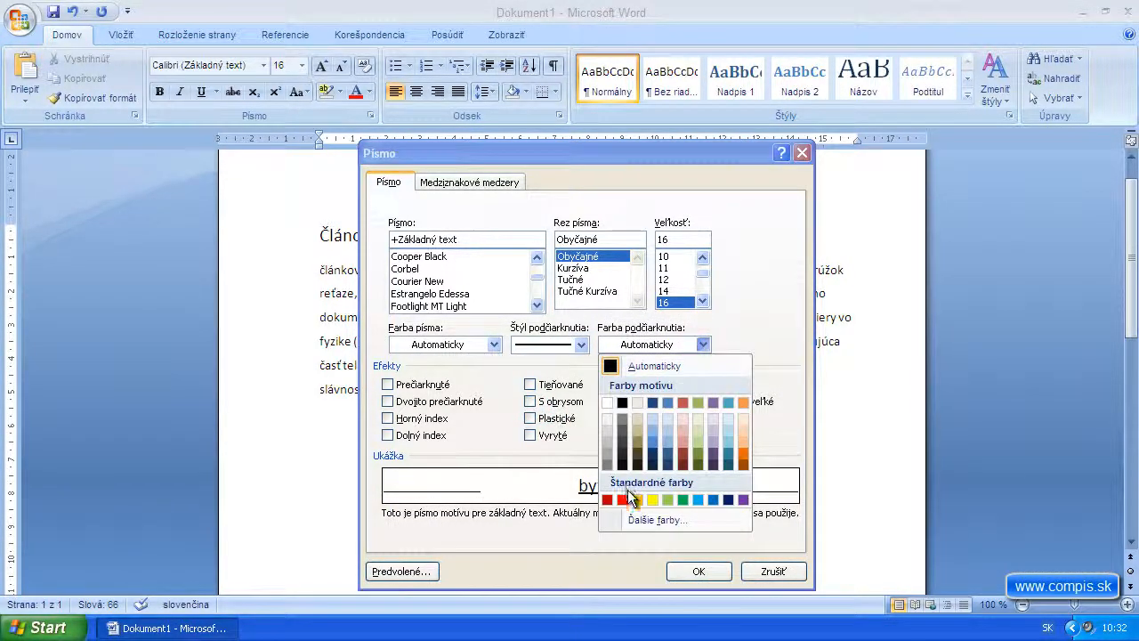
left_click(623, 500)
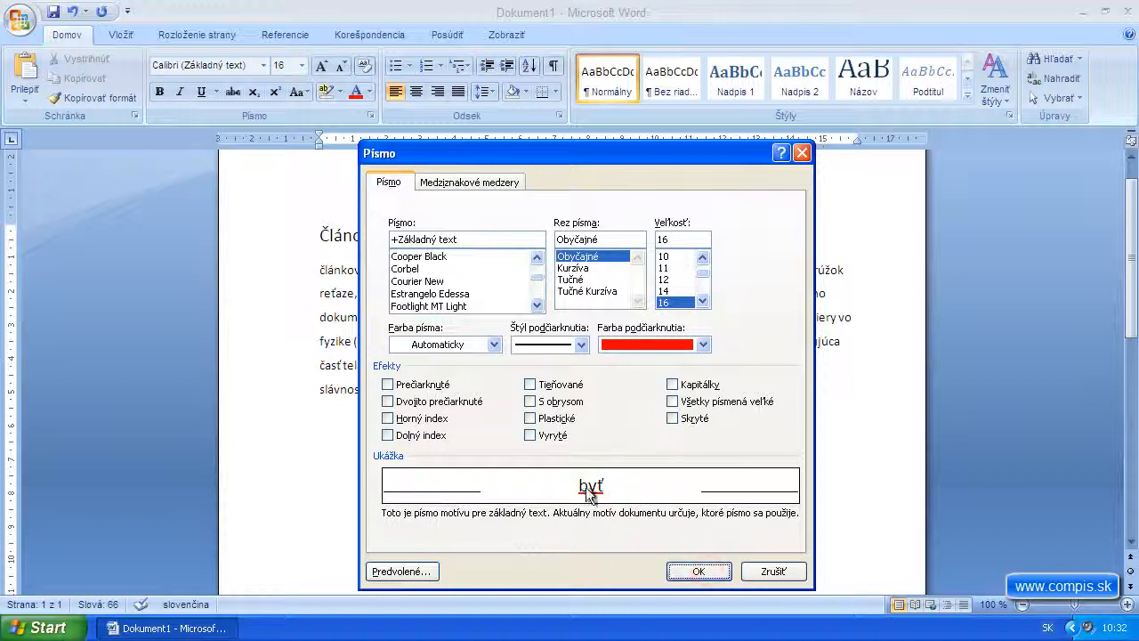
left_click(699, 571)
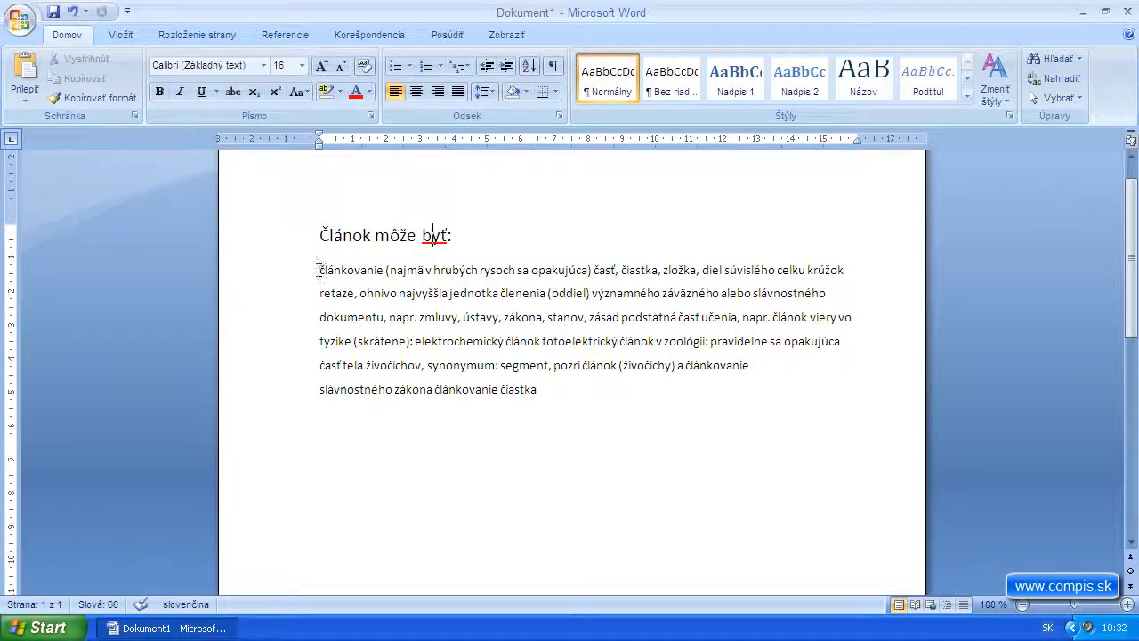
- Scale the characters of the paragraph's first word "článkovanie" to 150% in the font's character spacing settings
left_click_drag(319, 270, 372, 276)
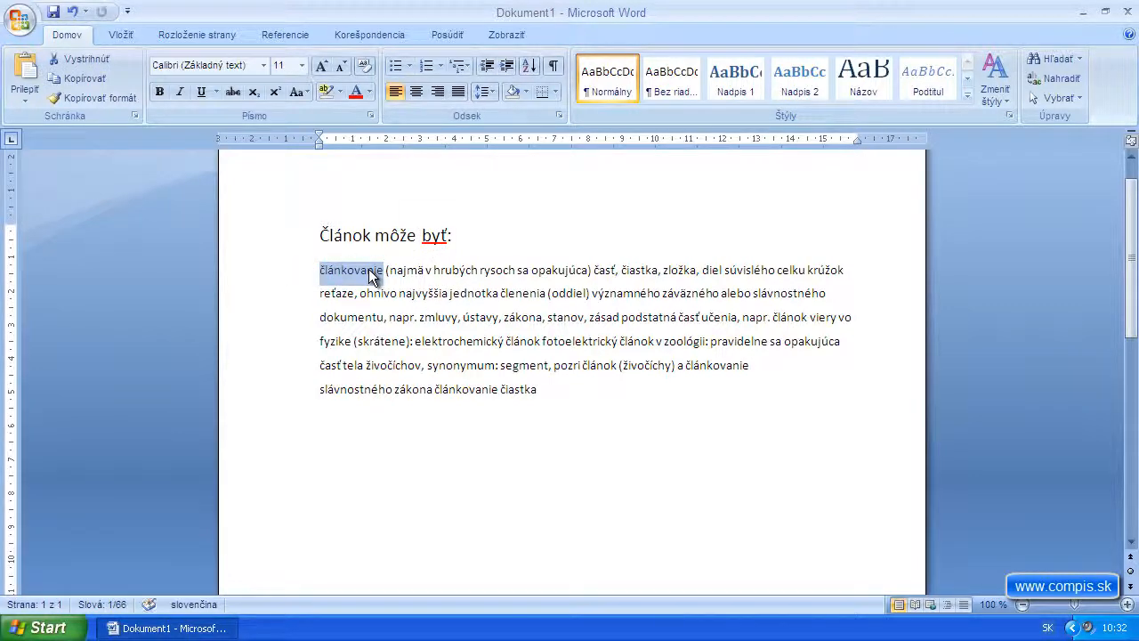
right_click(372, 276)
left_click(419, 339)
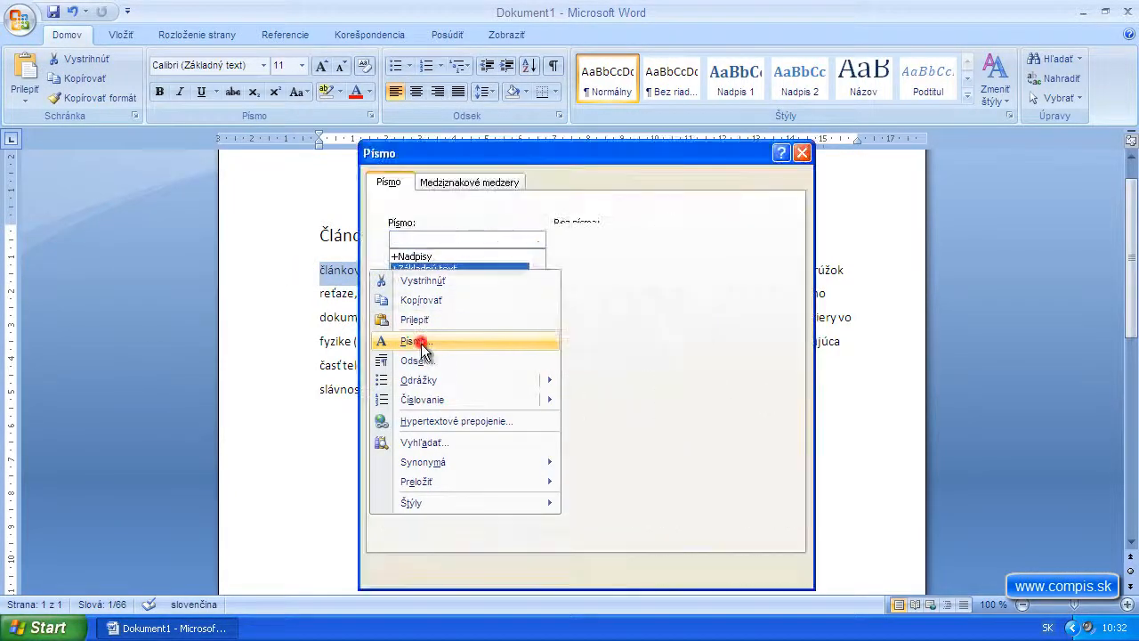
left_click(486, 182)
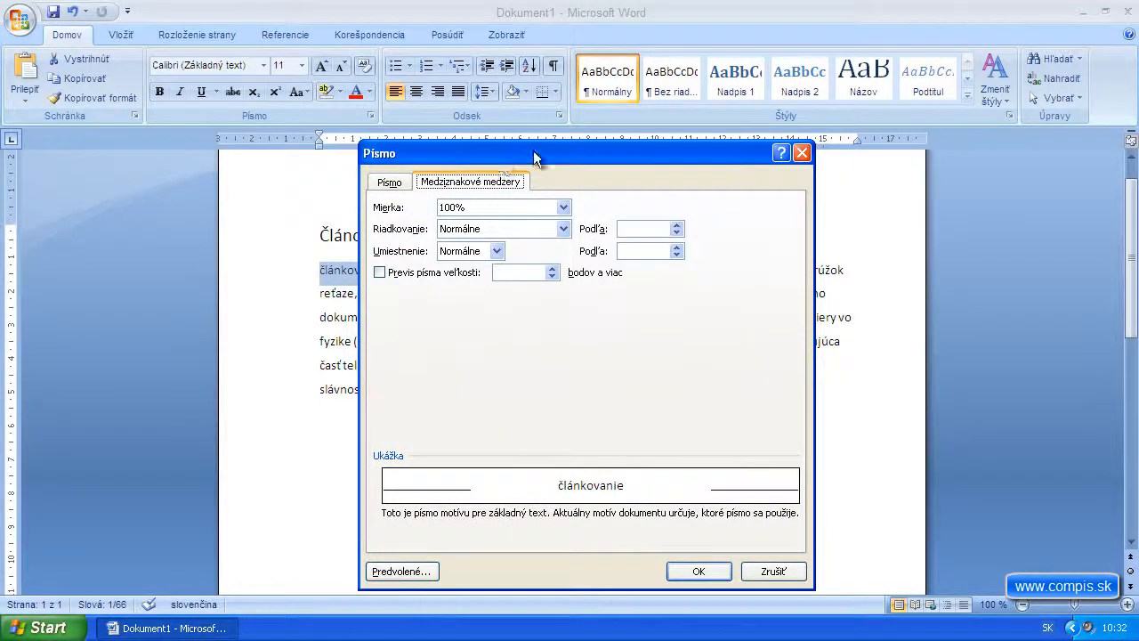
left_click_drag(534, 157, 789, 170)
left_click(819, 221)
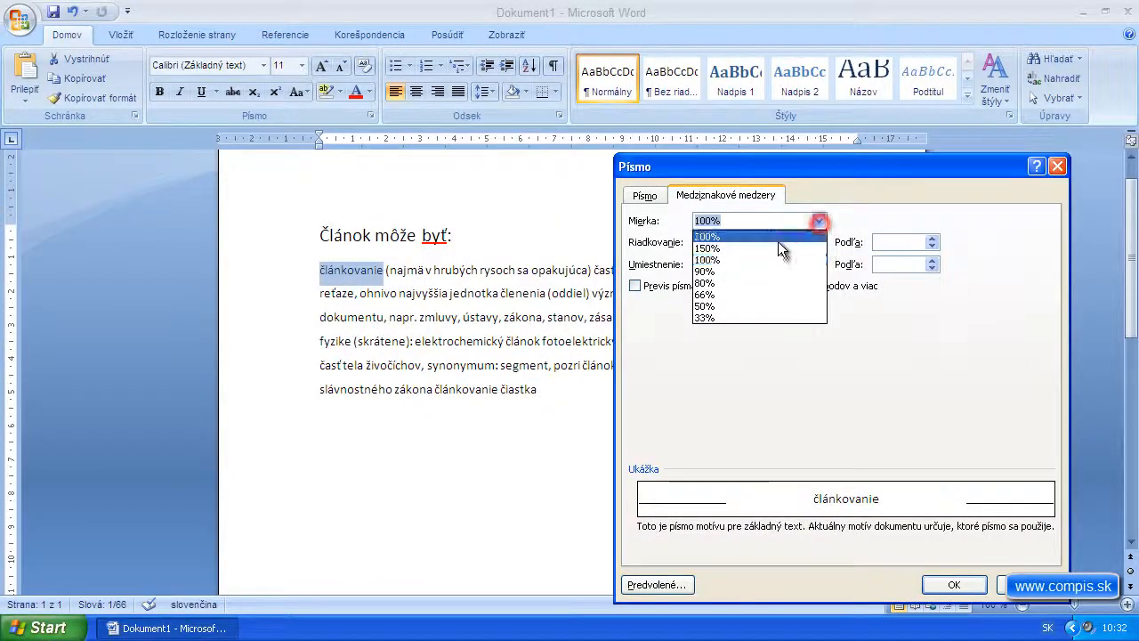
left_click(721, 248)
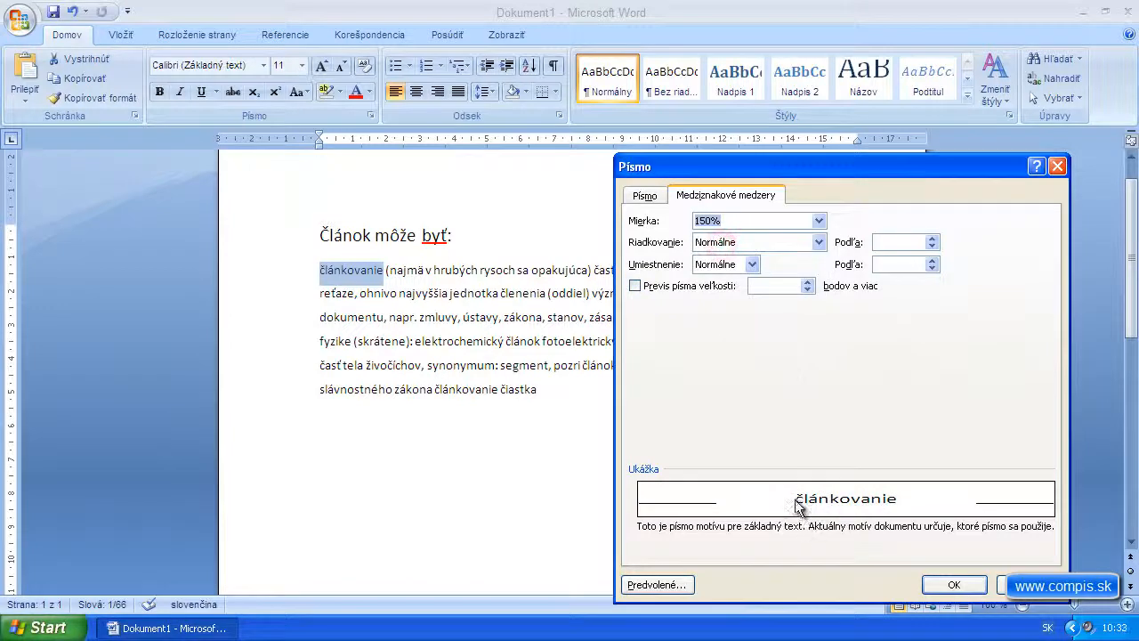
left_click(953, 584)
left_click(439, 270)
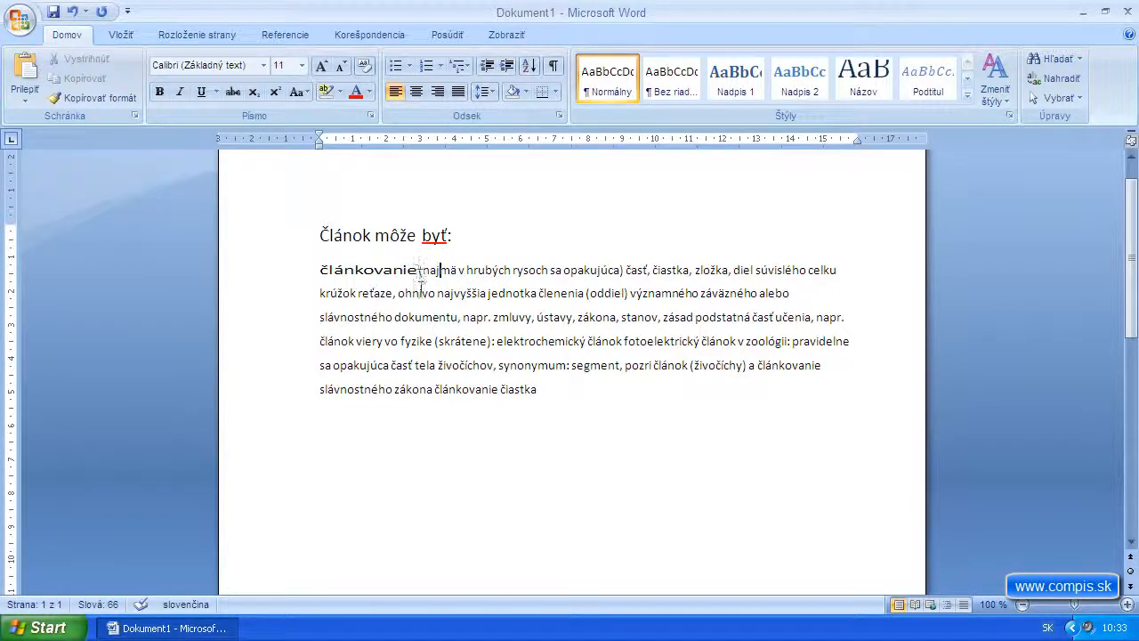
- Undo the scaling of "článkovanie", redo it and undo it once more
left_click(73, 16)
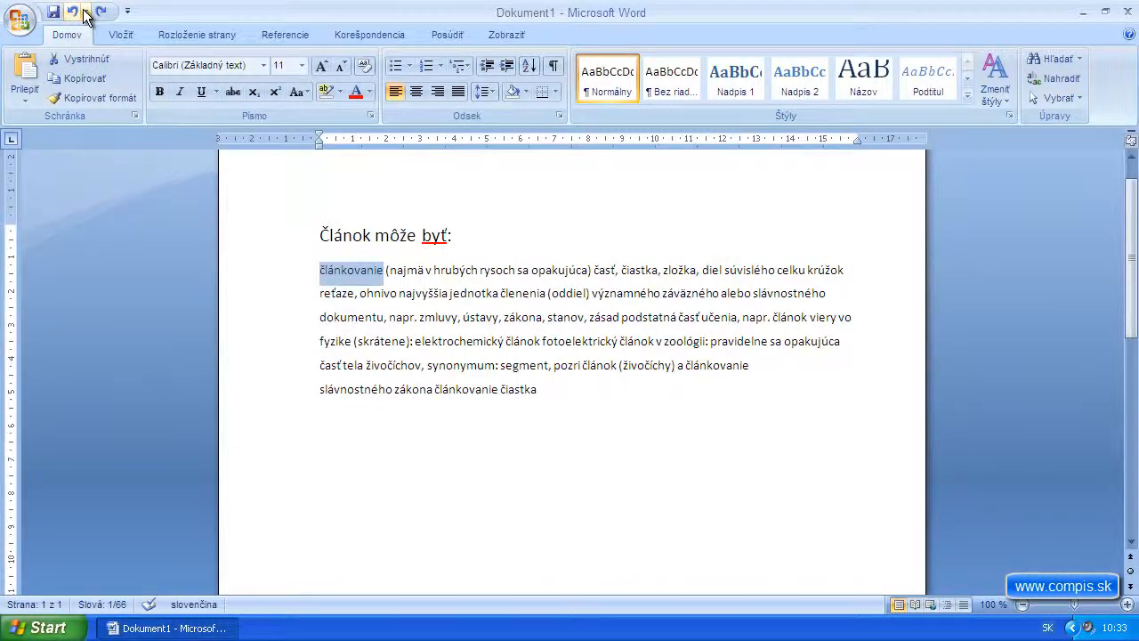
left_click(84, 12)
left_click(84, 12)
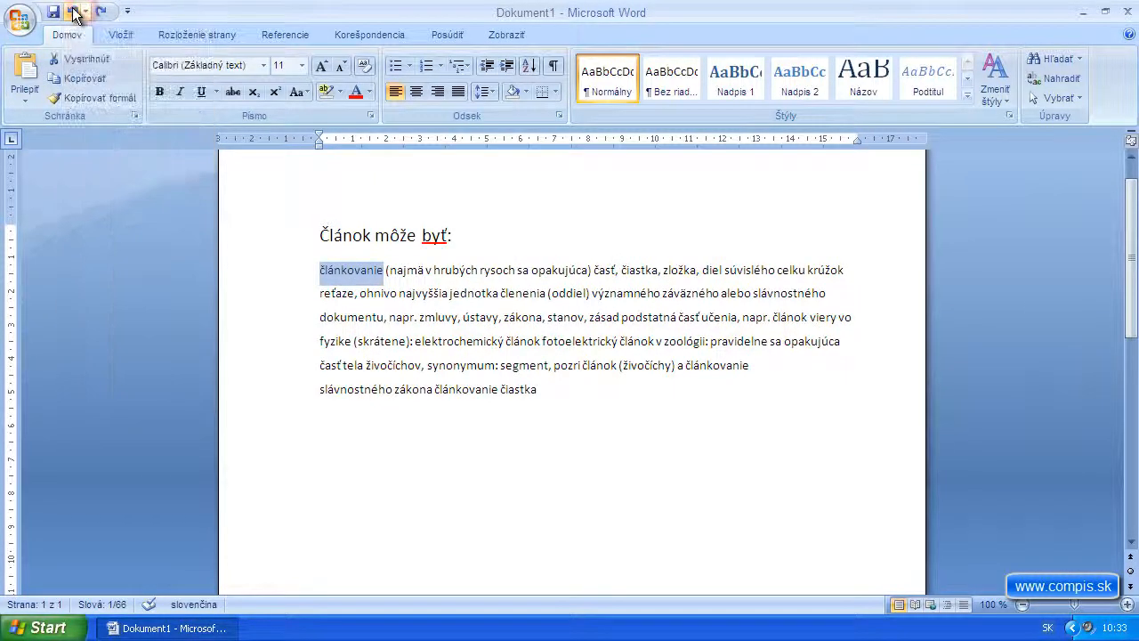
left_click(105, 12)
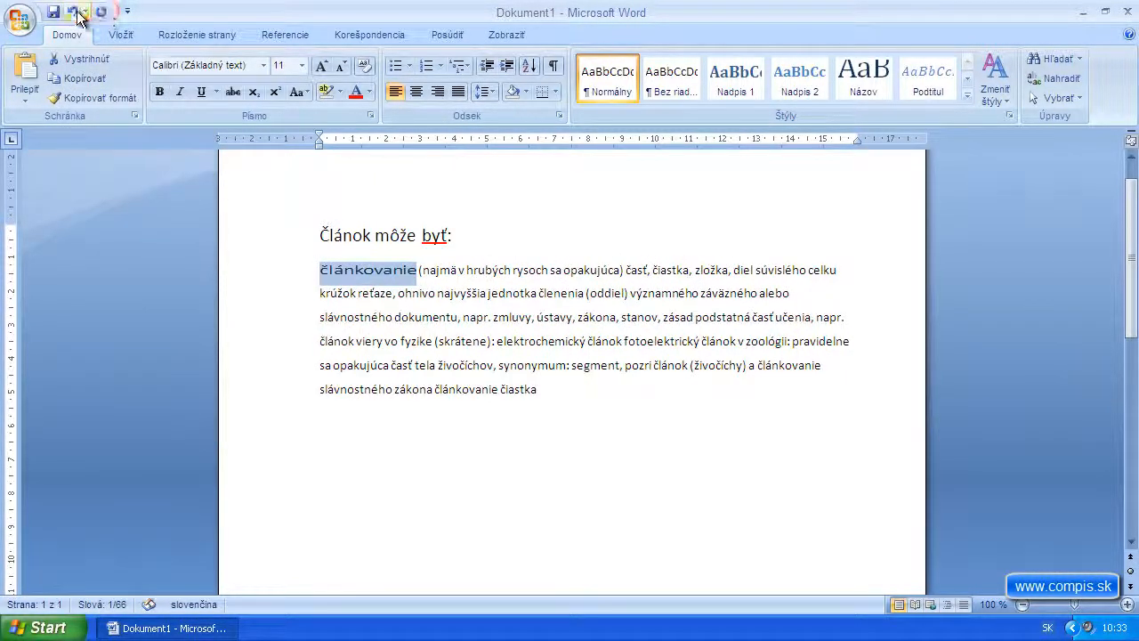
left_click(73, 13)
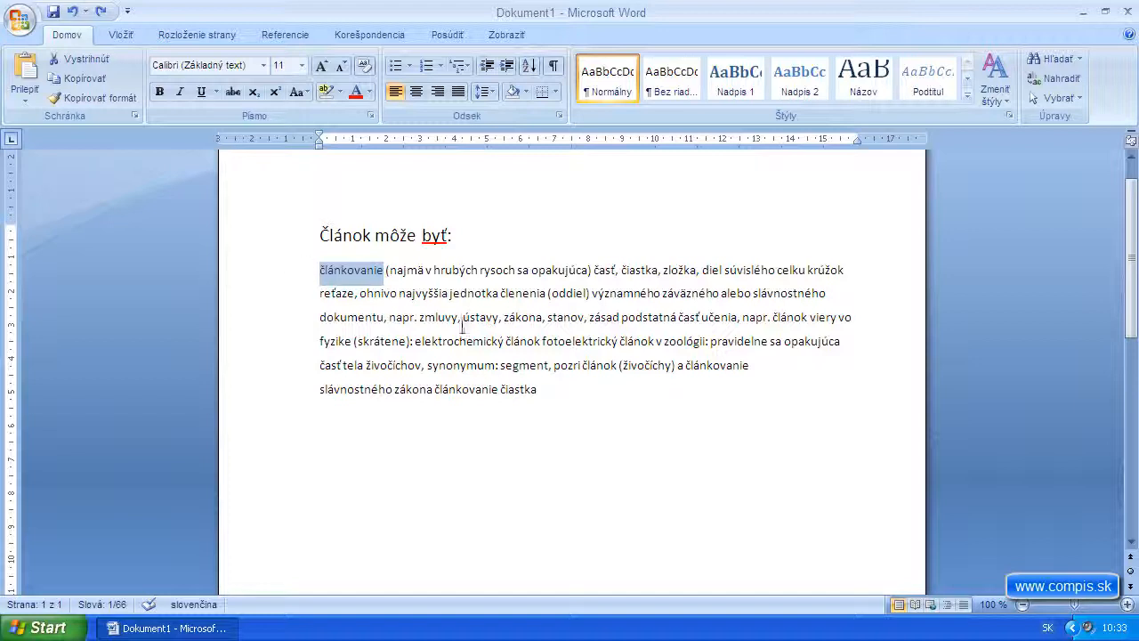
- Open the character spacing settings for the word "hrubých" and compare expanded with normal spacing in the preview
left_click(470, 272)
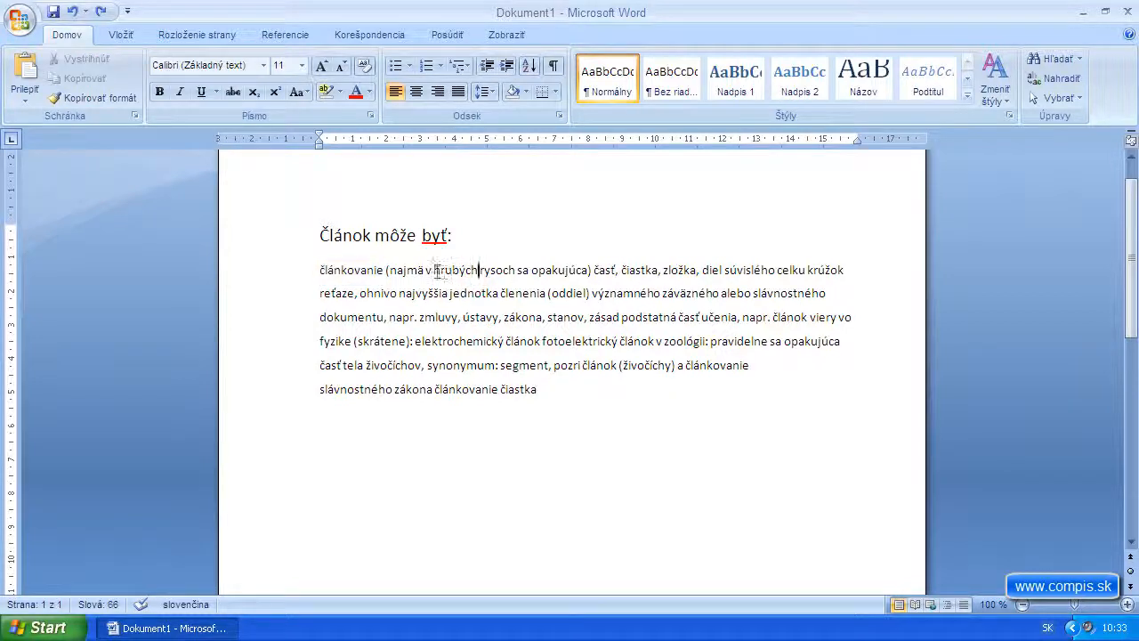
double_click(437, 270)
right_click(470, 276)
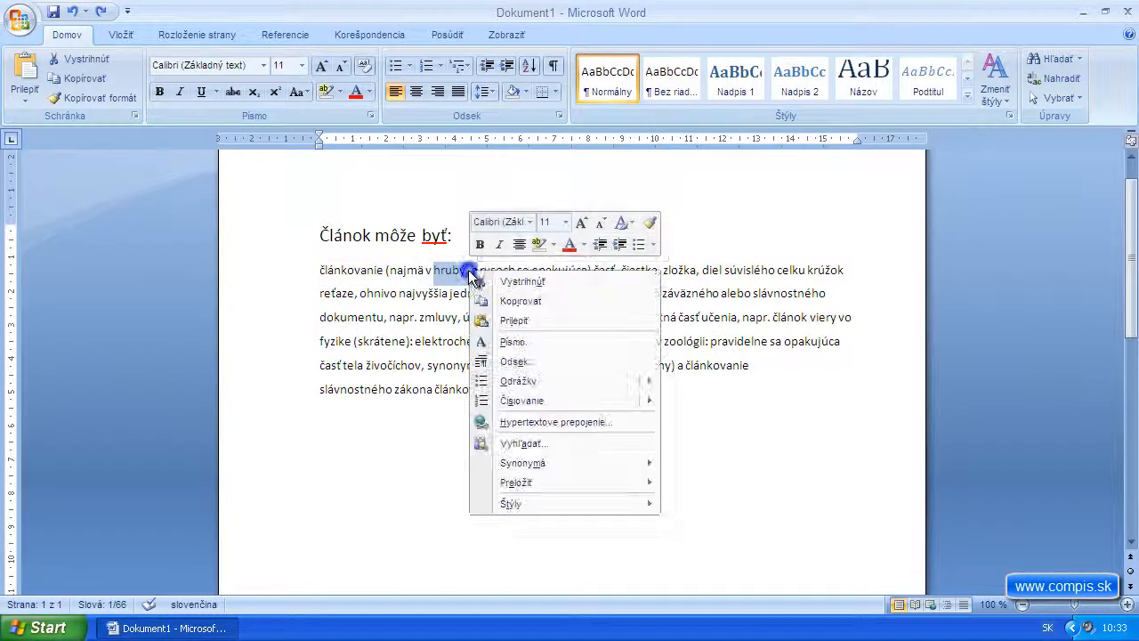
left_click(544, 343)
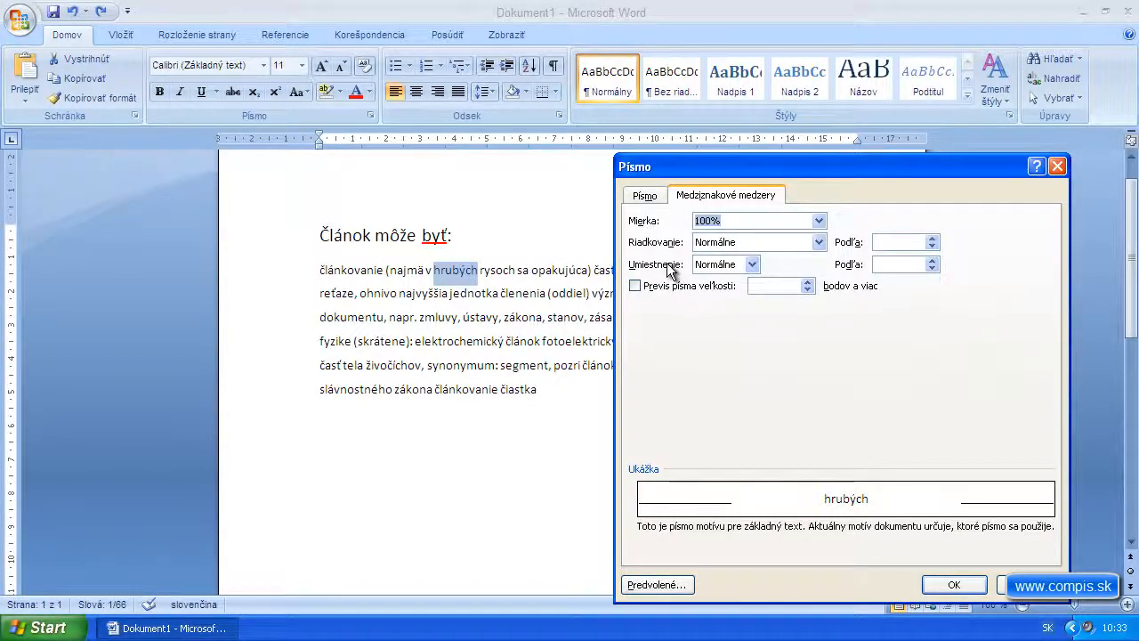
left_click(820, 241)
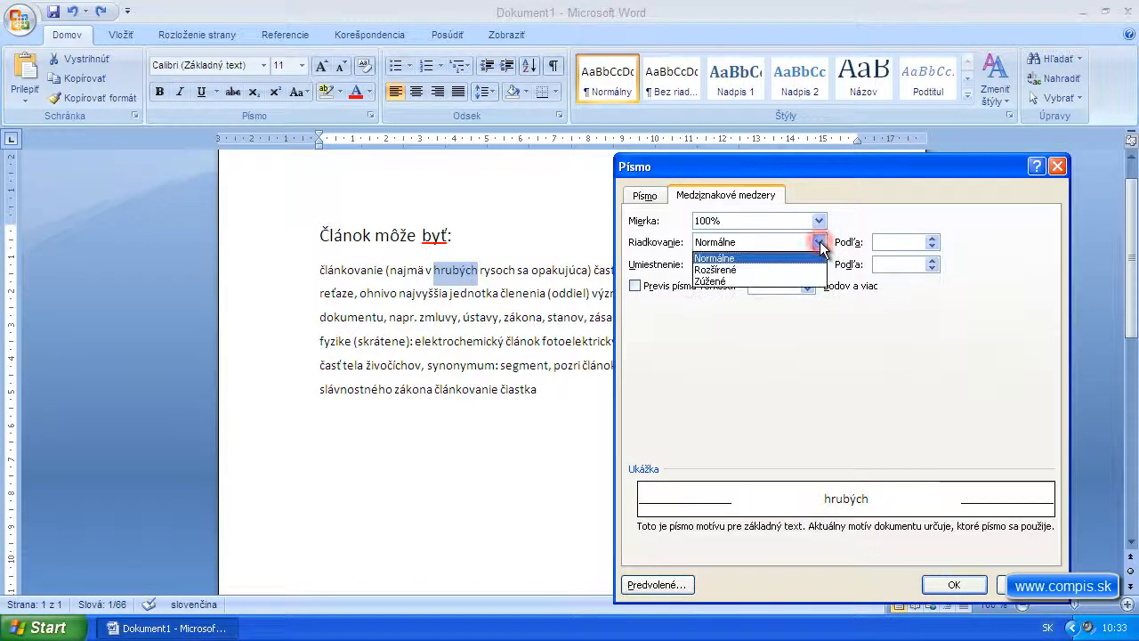
left_click(753, 269)
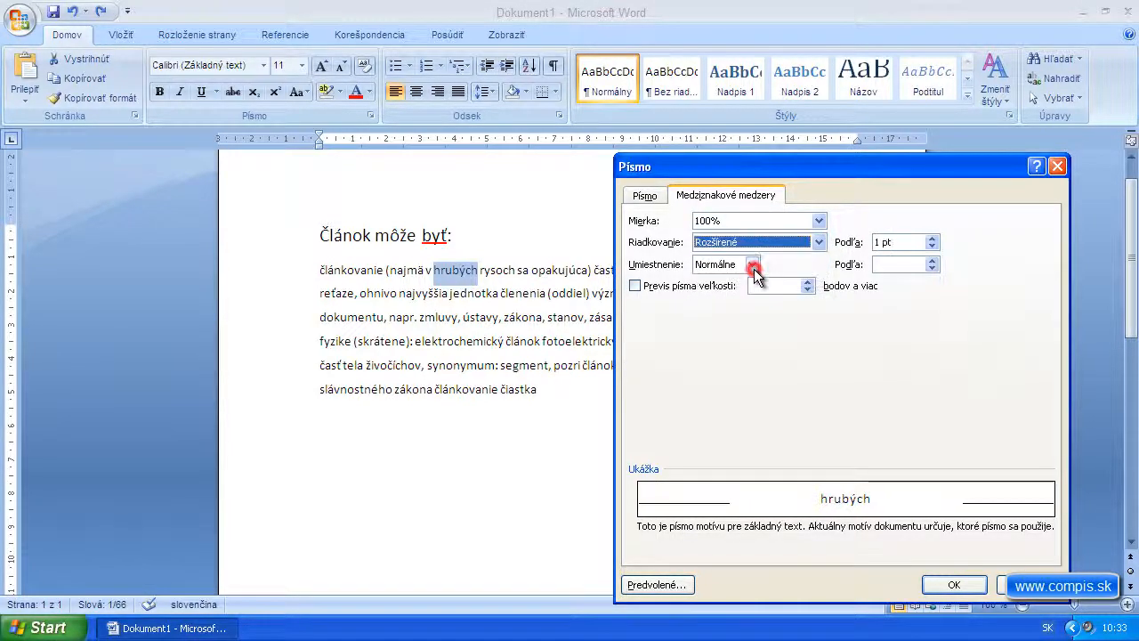
left_click(819, 242)
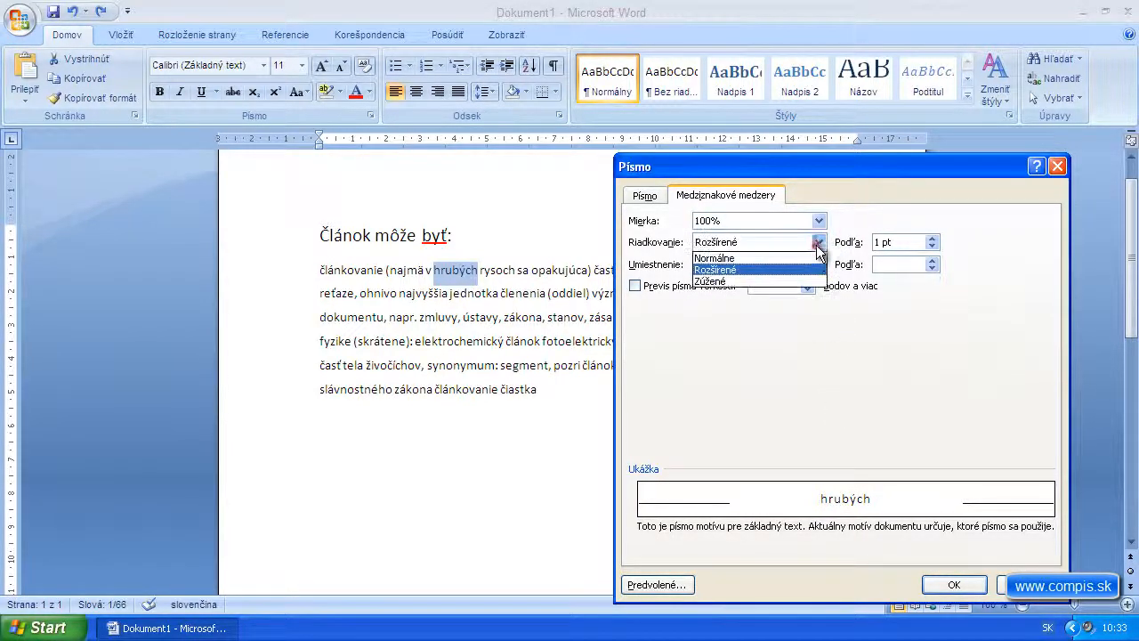
left_click(755, 255)
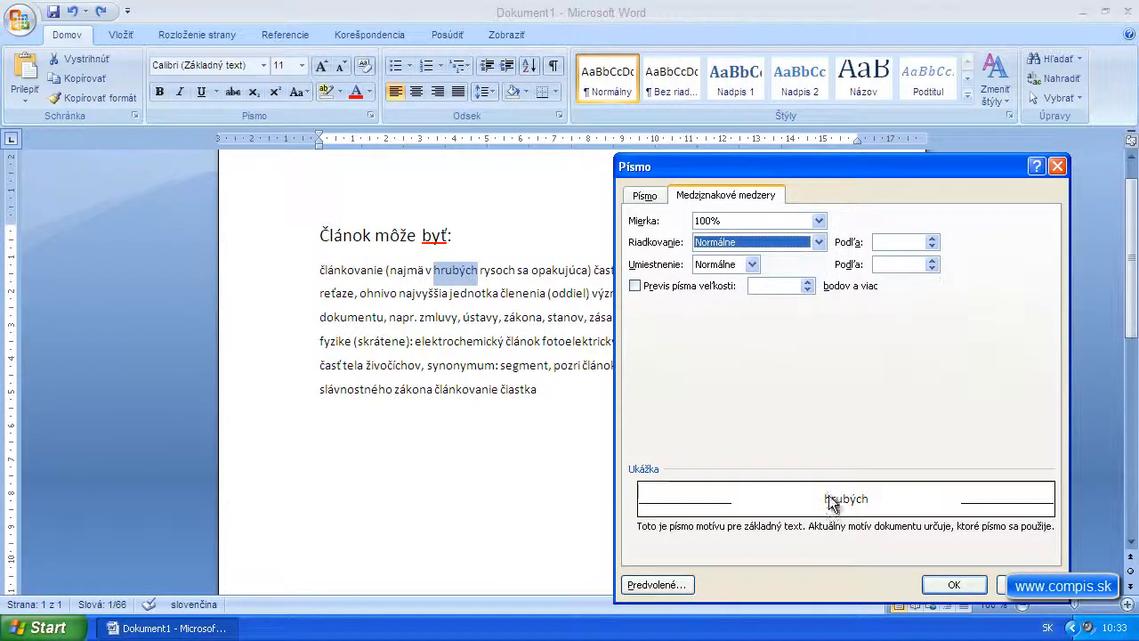
- Expand the character spacing of "hrubých" by 1,9 pt, apply it and undo the change
left_click(819, 241)
left_click(765, 269)
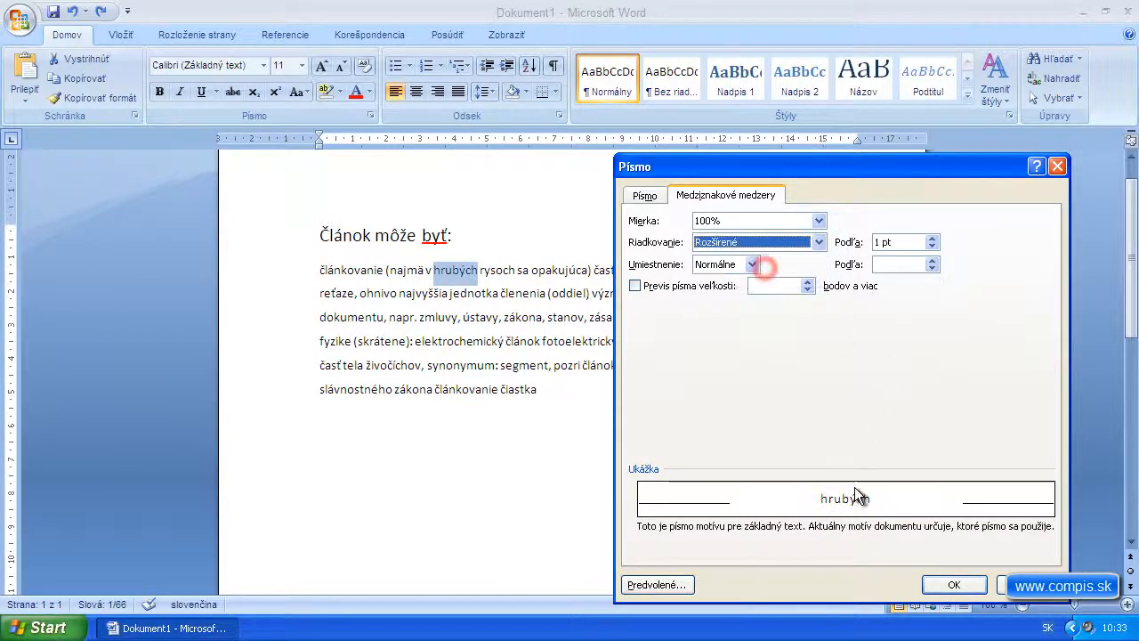
left_click(931, 239)
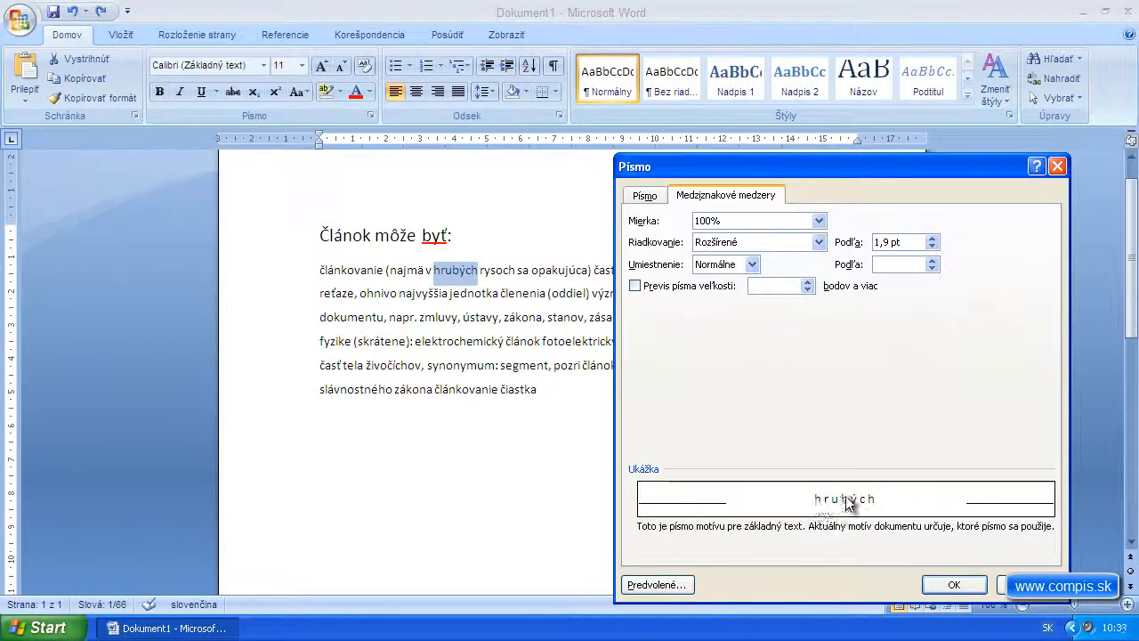
left_click(954, 585)
left_click(635, 343)
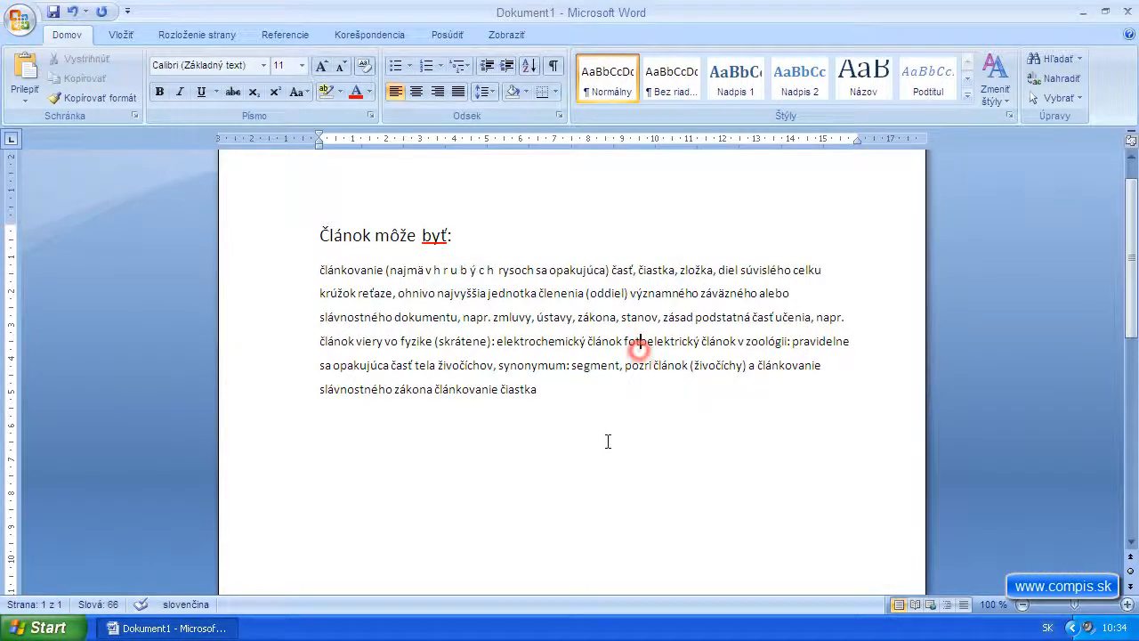
left_click(439, 269)
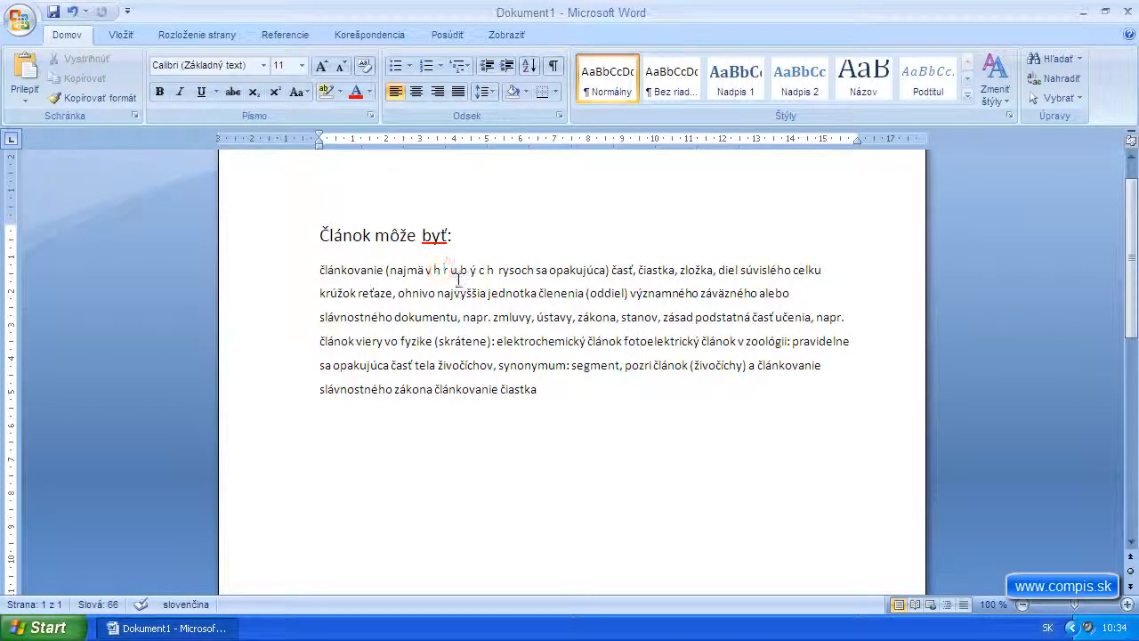
left_click(73, 12)
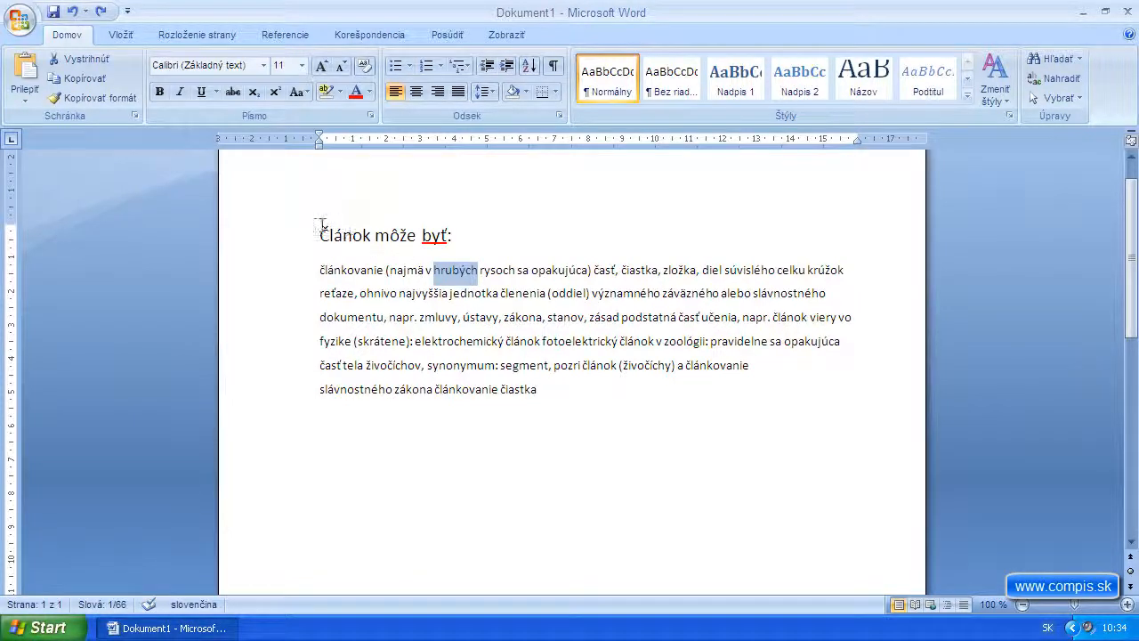
- Colour the heading text "Článok môže byť" in a grey theme shade
left_click_drag(319, 234, 445, 241)
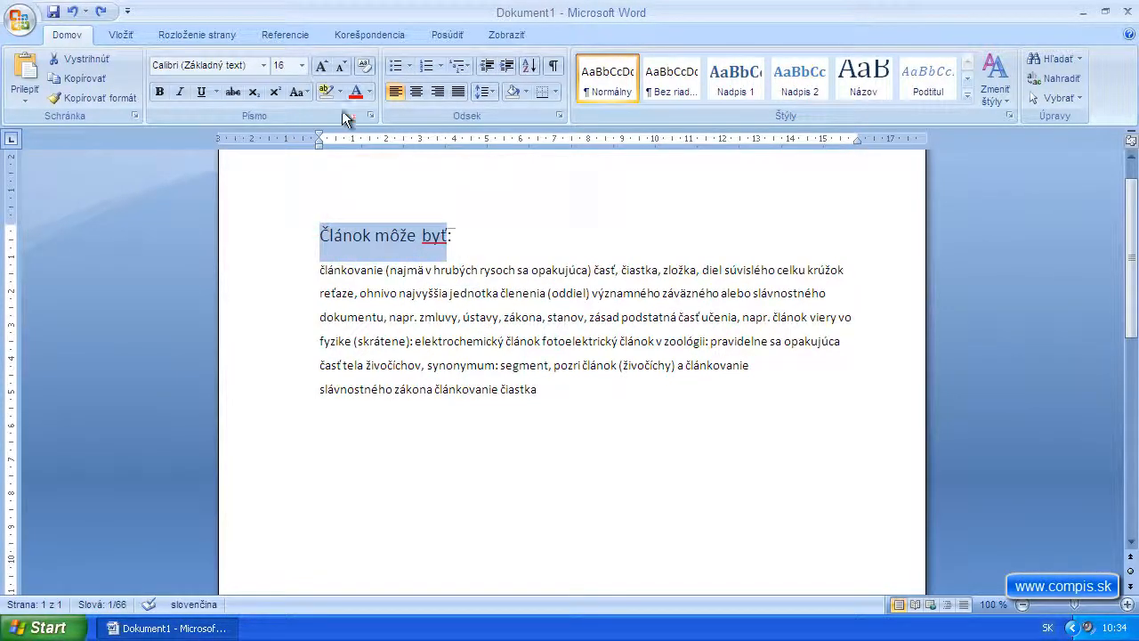
left_click(369, 91)
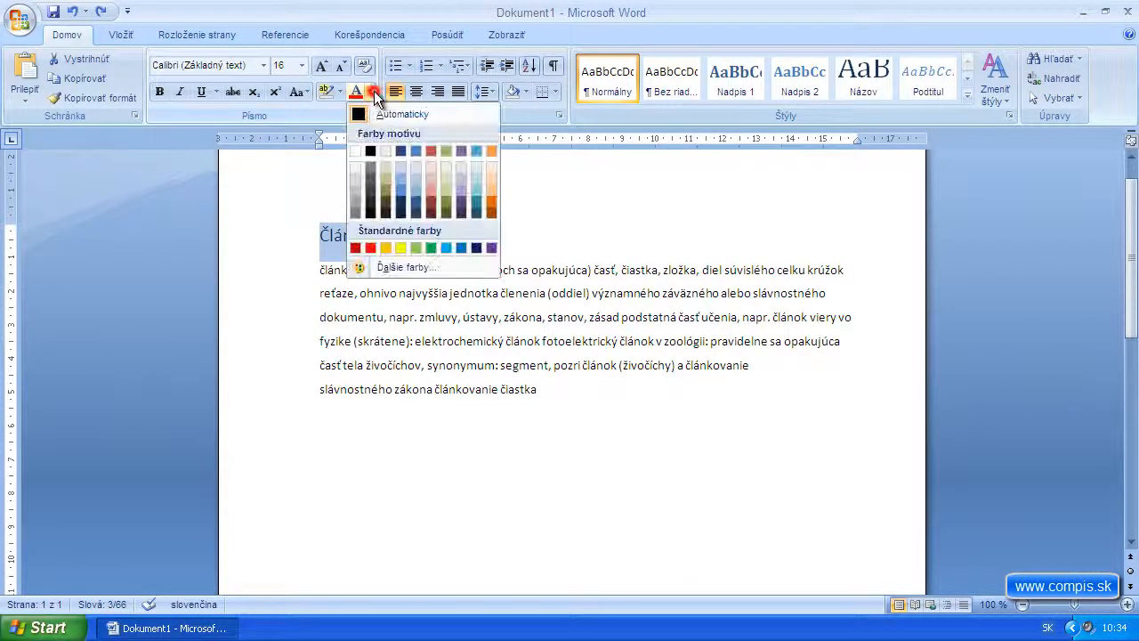
left_click(372, 173)
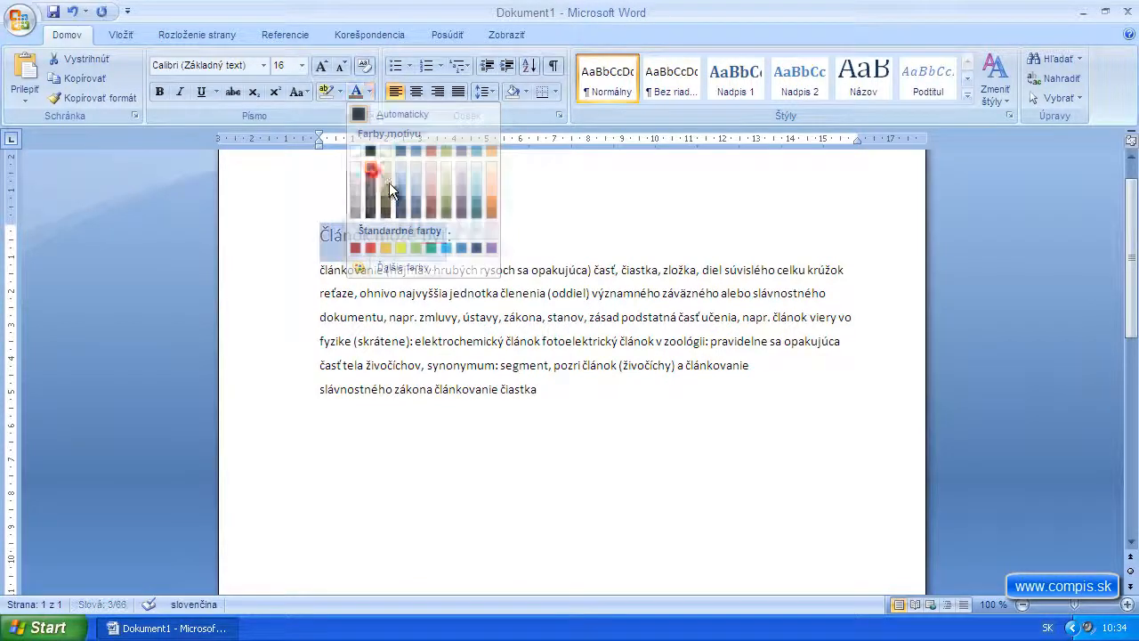
left_click(564, 255)
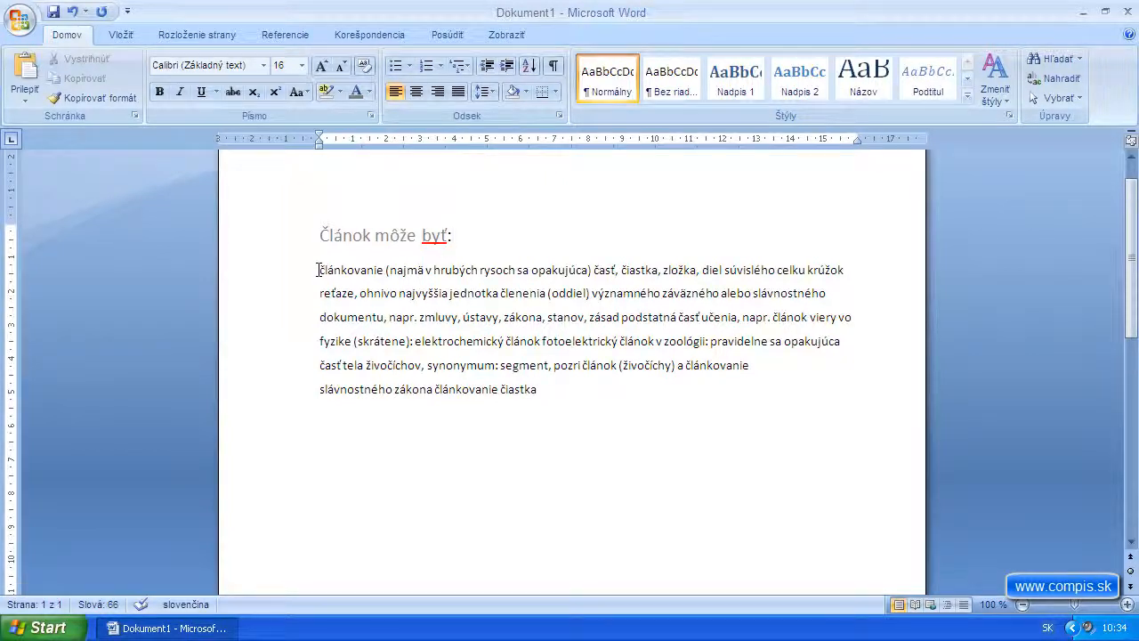
- Italicise the paragraph's opening from "článkovanie" to "napr" and make "elektrochemický článok" in the fourth line bold
left_click_drag(319, 269, 415, 321)
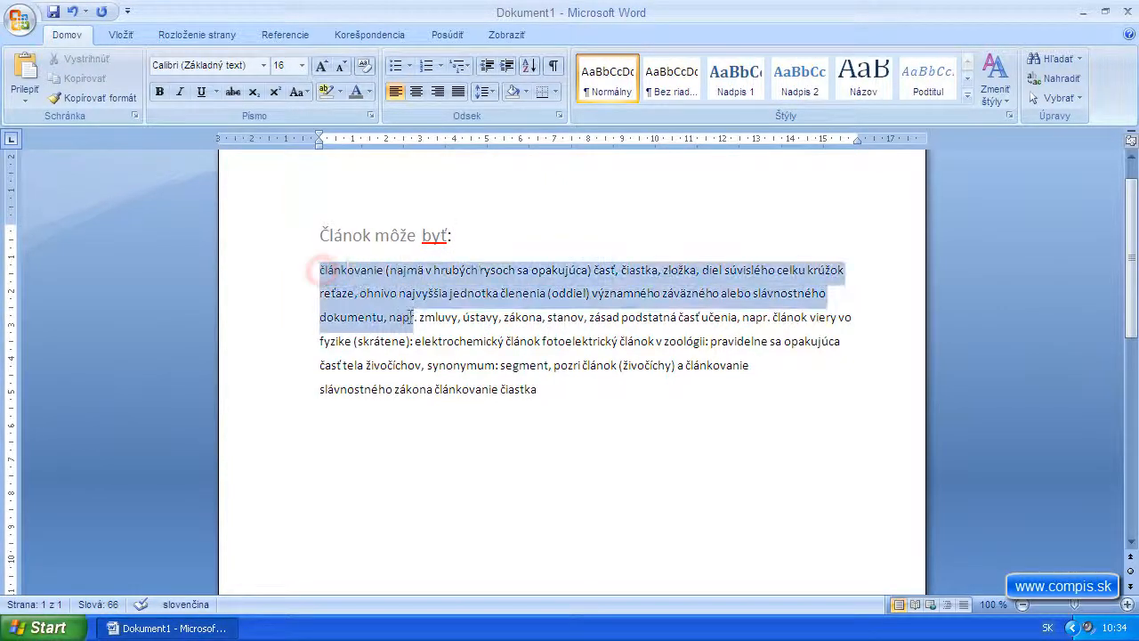
left_click(180, 92)
left_click(478, 360)
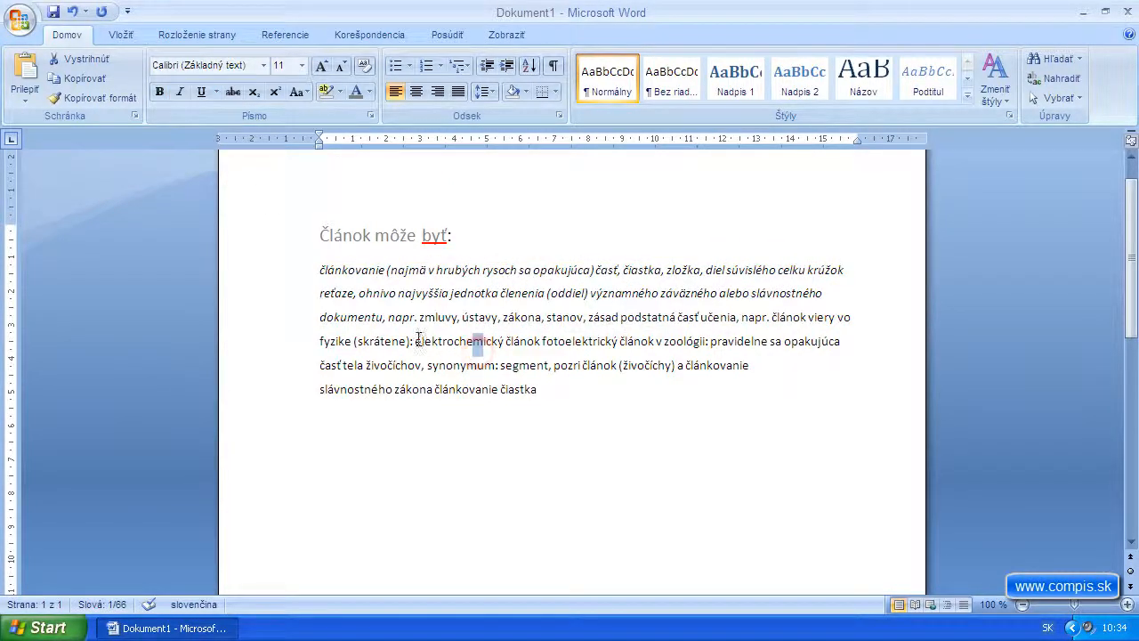
left_click_drag(415, 342, 543, 351)
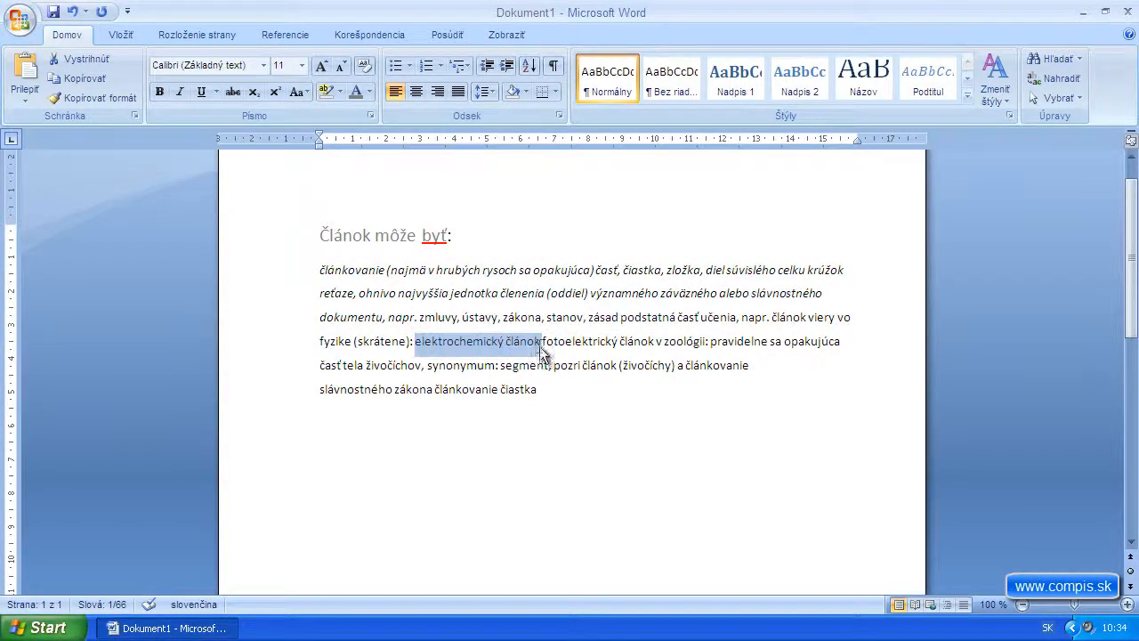
left_click(161, 91)
left_click(474, 389)
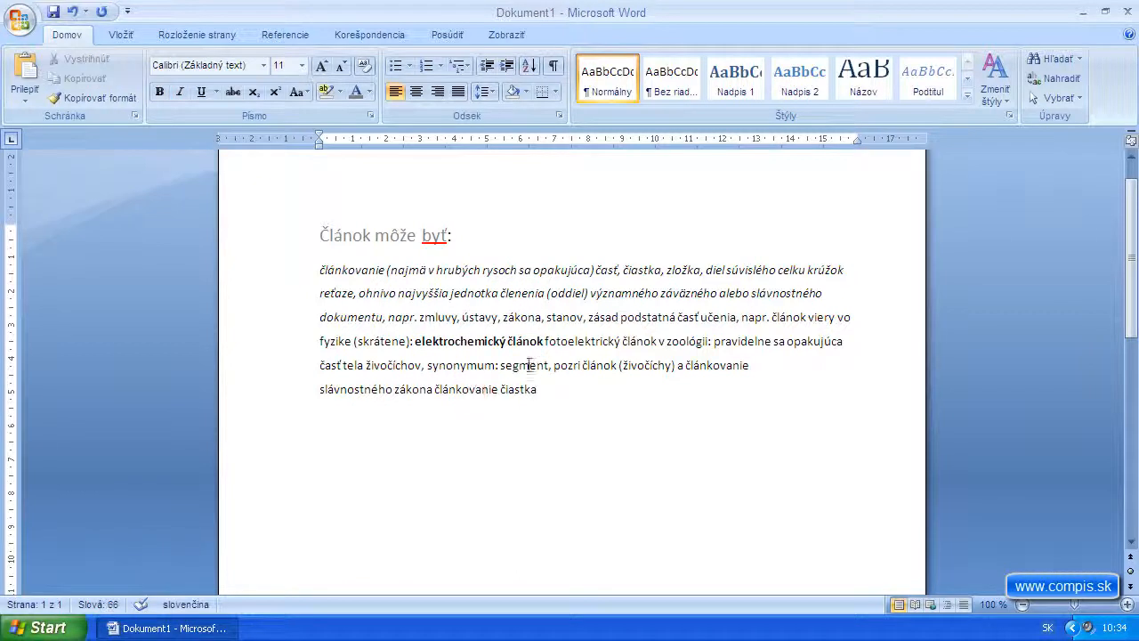
- Try to apply a raised character position in the fourth line before "v zoológii:" without selecting any text
right_click(659, 342)
left_click(703, 413)
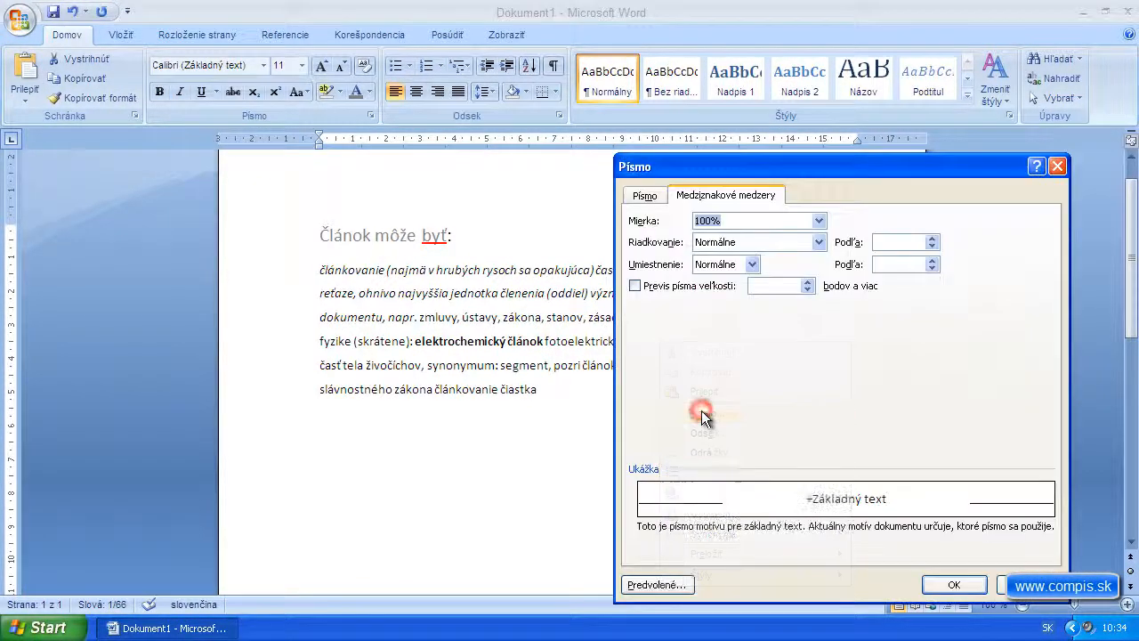
left_click(753, 264)
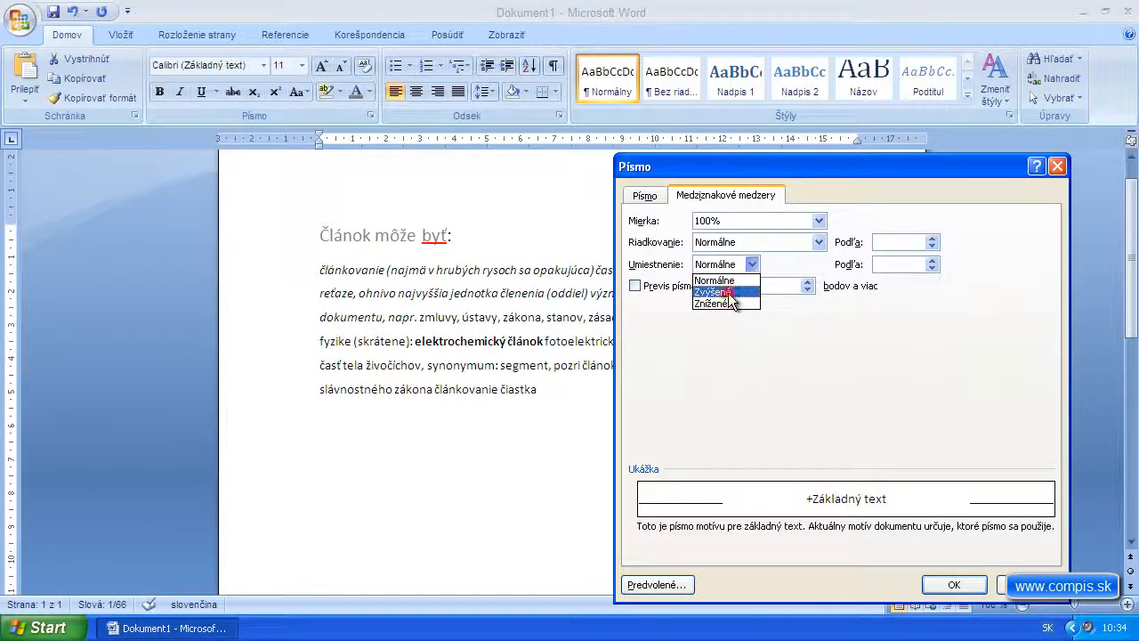
left_click(730, 292)
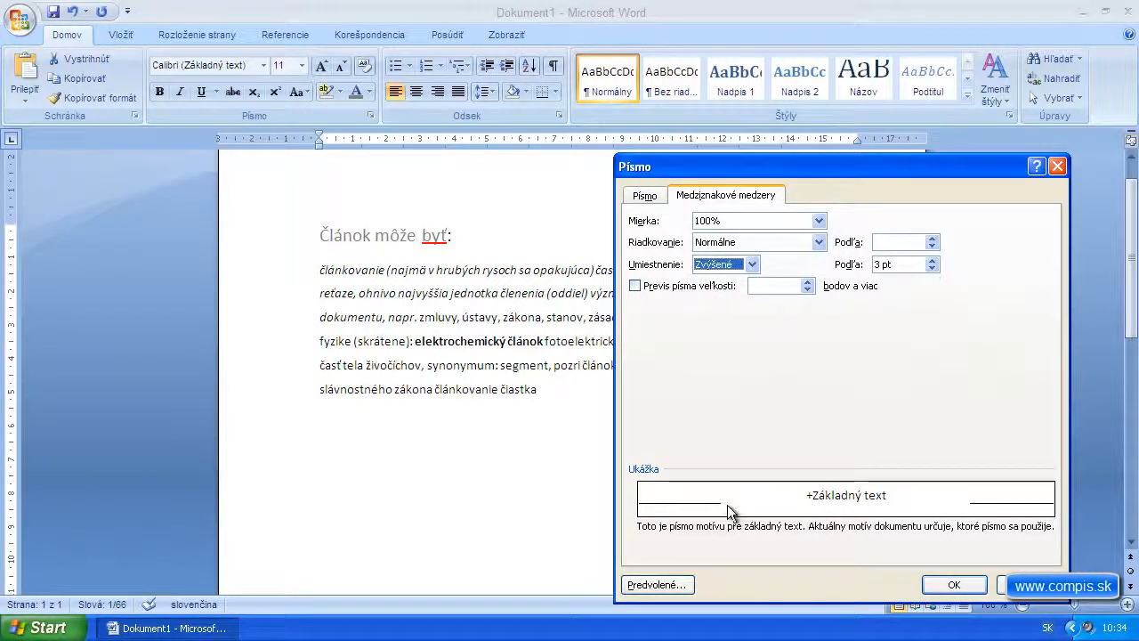
left_click(934, 262)
left_click(954, 584)
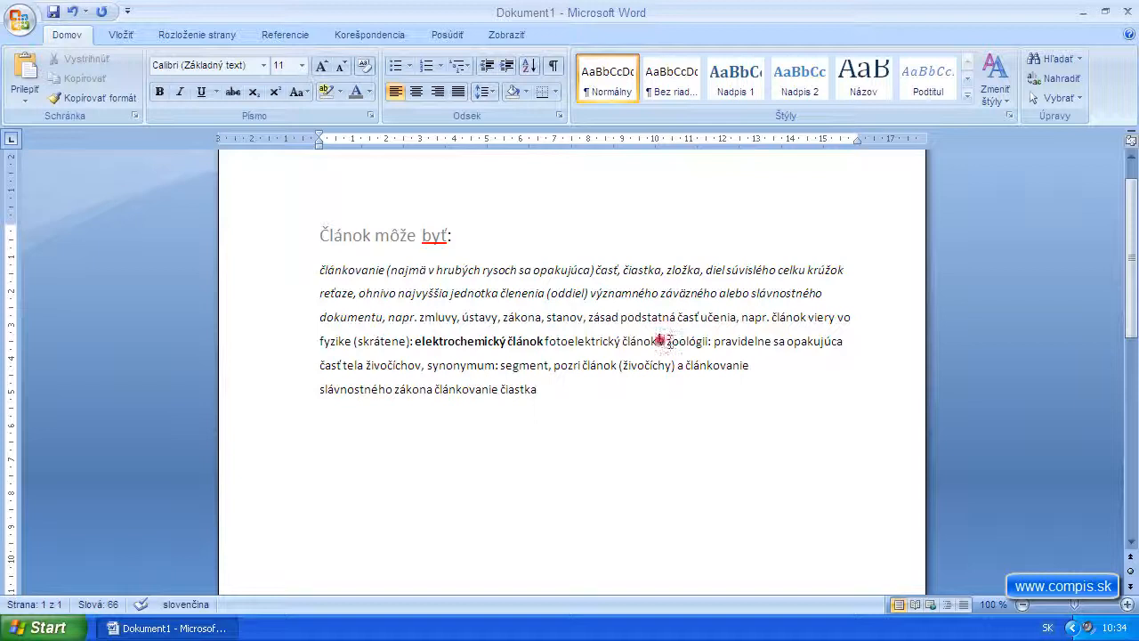
- Raise the position of the text "v zoológii:" by 3 pt in the character spacing settings and apply it
left_click_drag(660, 341, 710, 337)
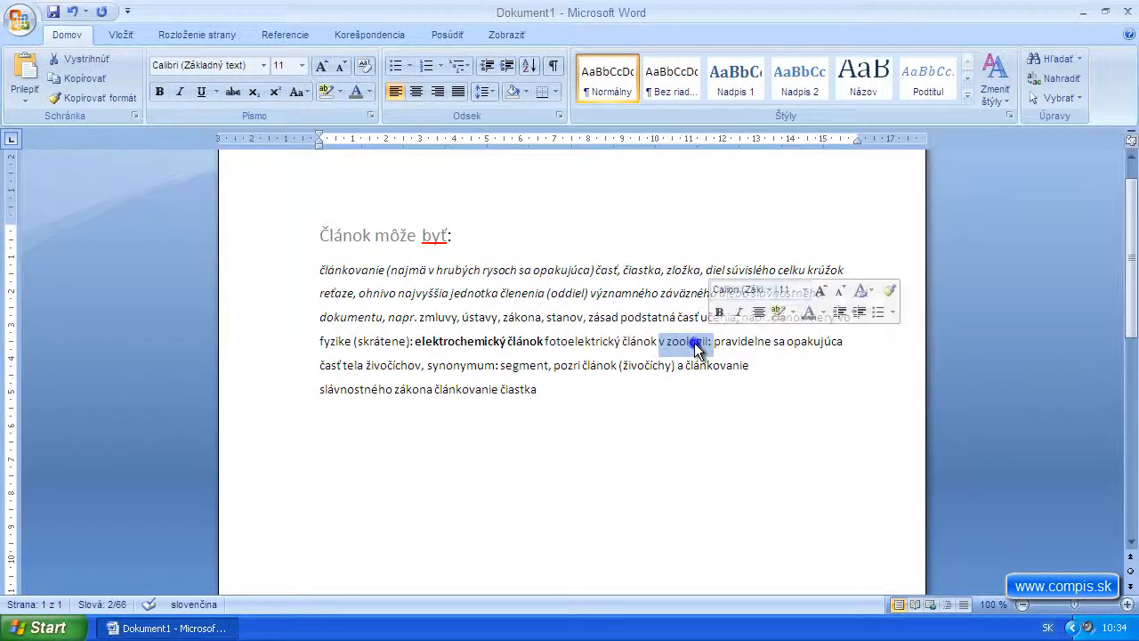
right_click(699, 345)
left_click(738, 415)
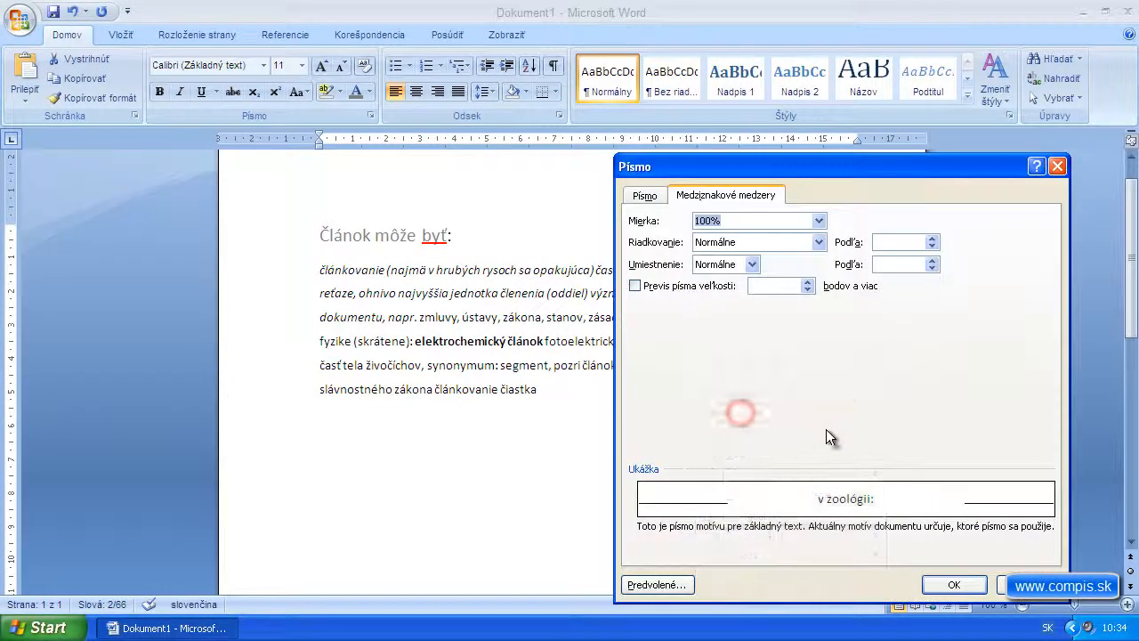
left_click(752, 265)
left_click(737, 292)
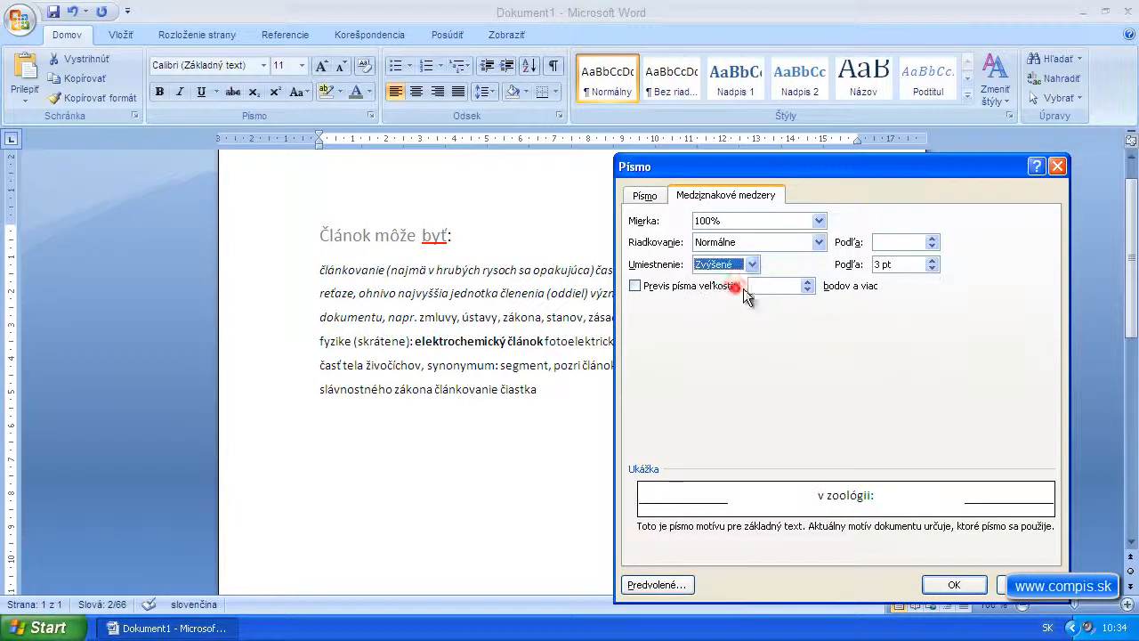
left_click(955, 580)
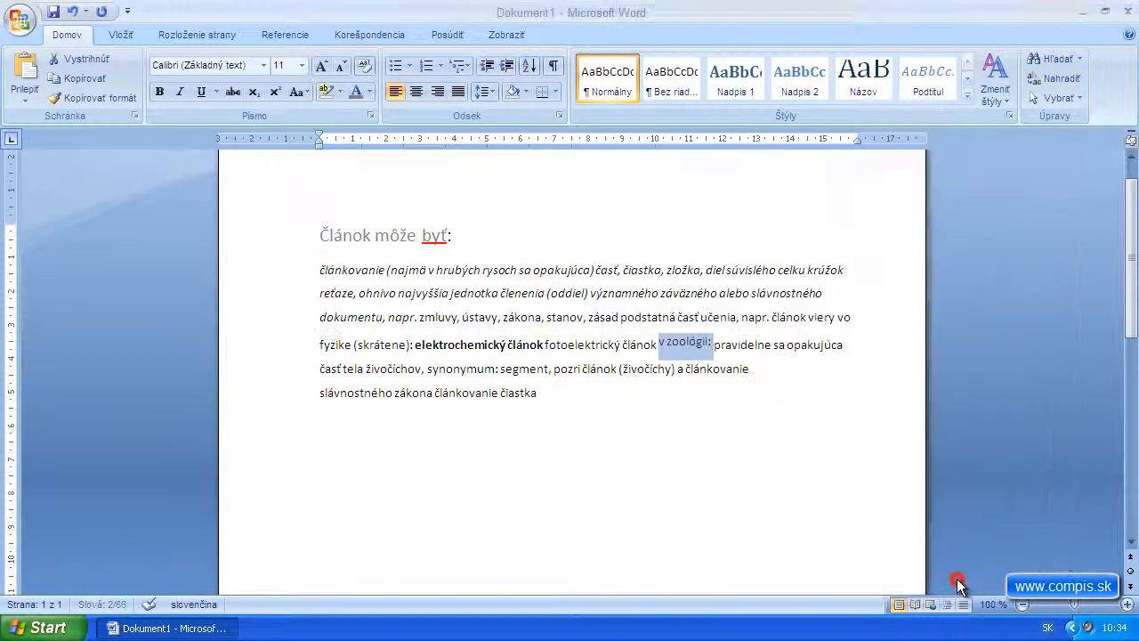
left_click(789, 412)
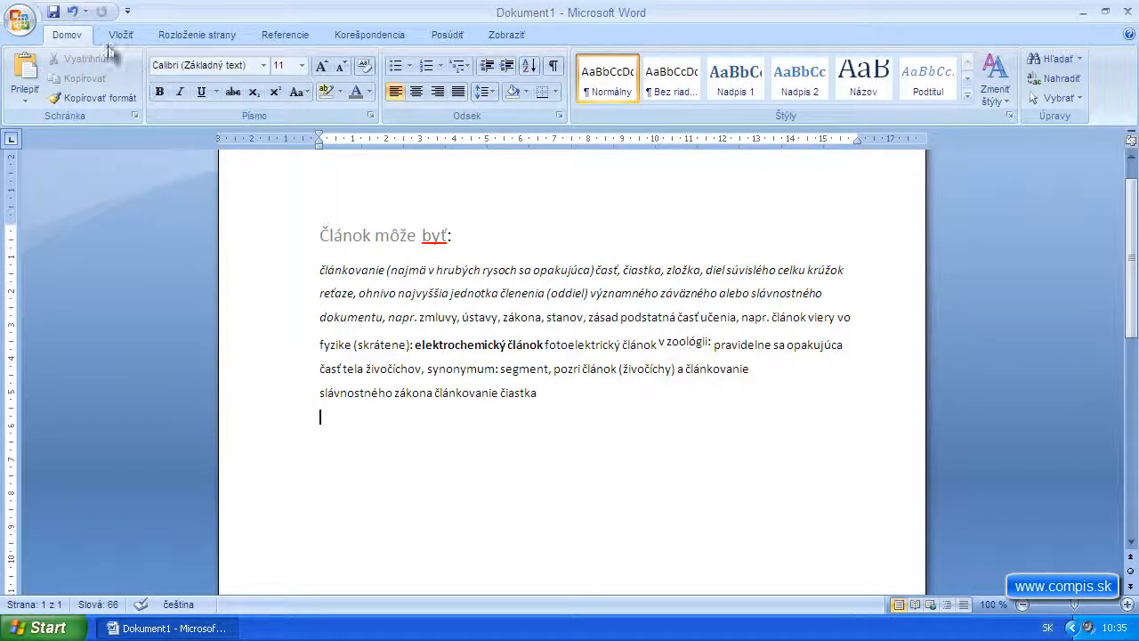
- Undo the formatting changes one after another, back to before the red underline of "byť" in the heading
left_click(74, 11)
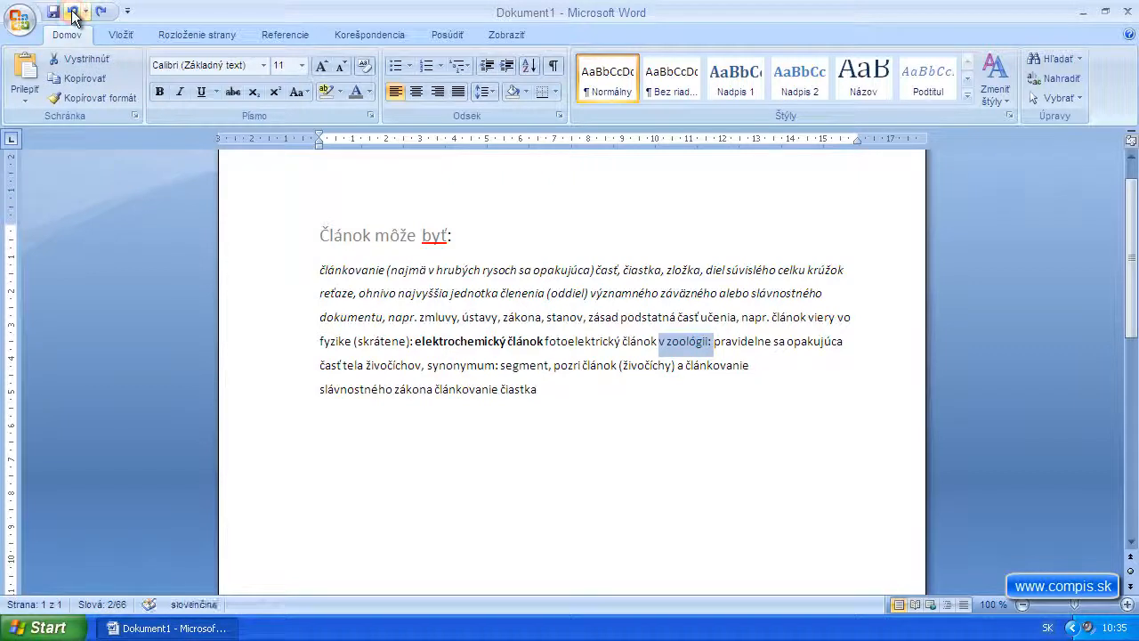
left_click(74, 11)
left_click(74, 11)
left_click(74, 11)
left_click(74, 11)
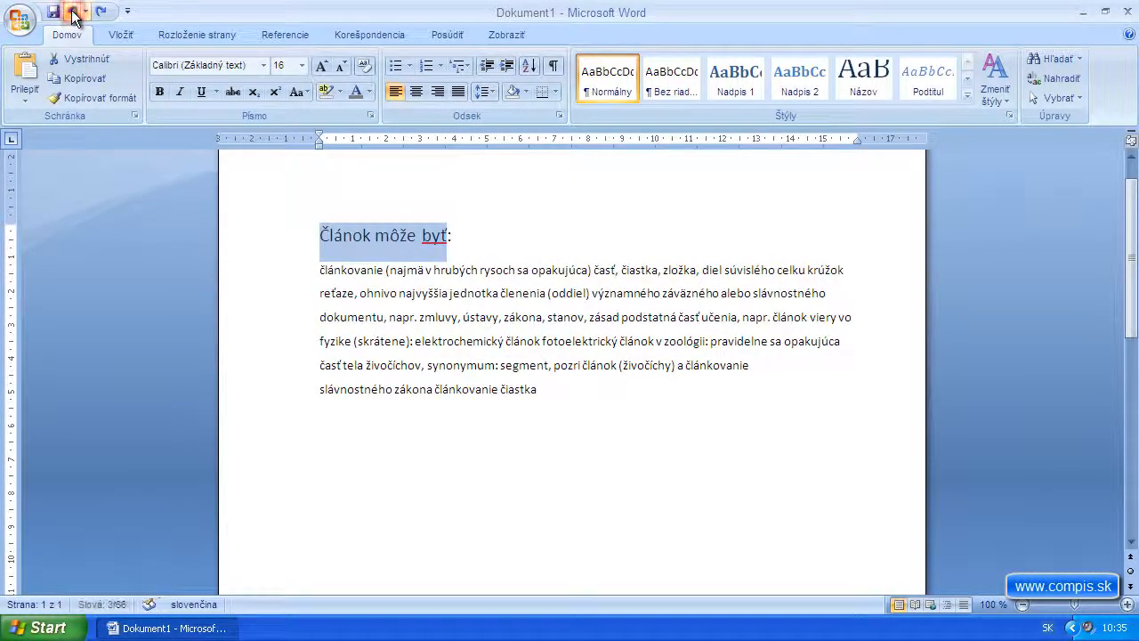
left_click(74, 11)
left_click(499, 321)
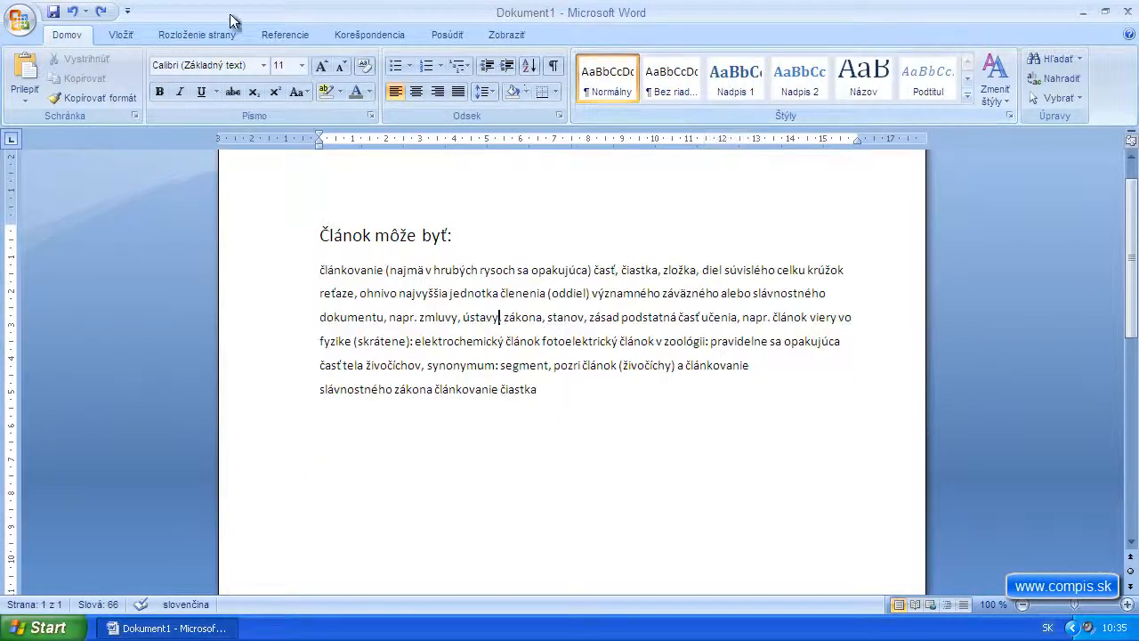
left_click(186, 35)
left_click(272, 38)
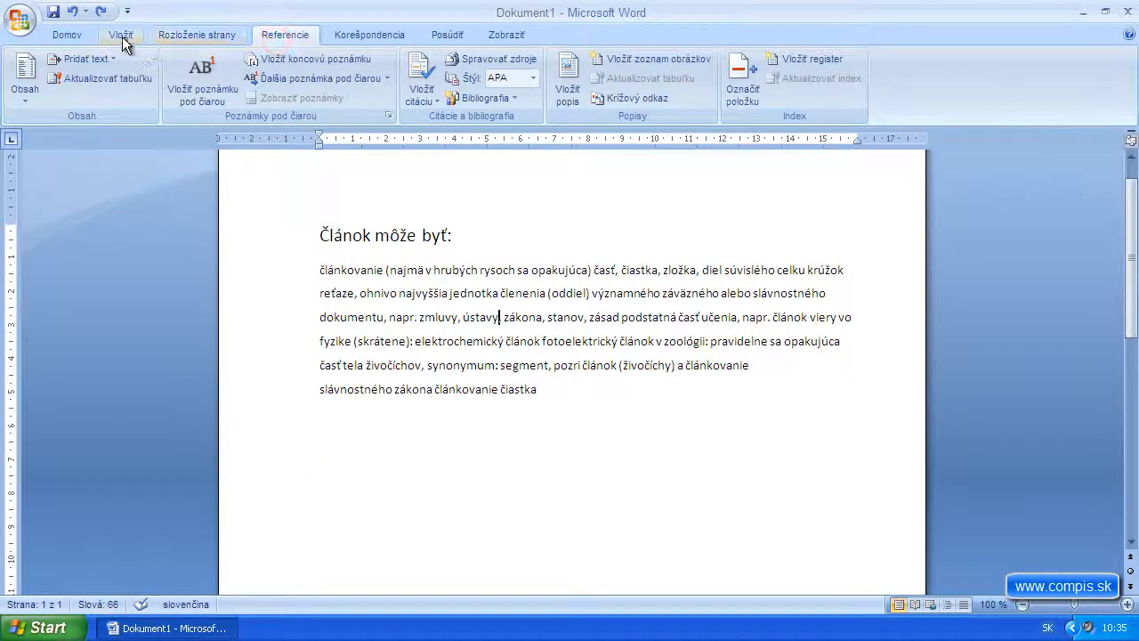
left_click(177, 39)
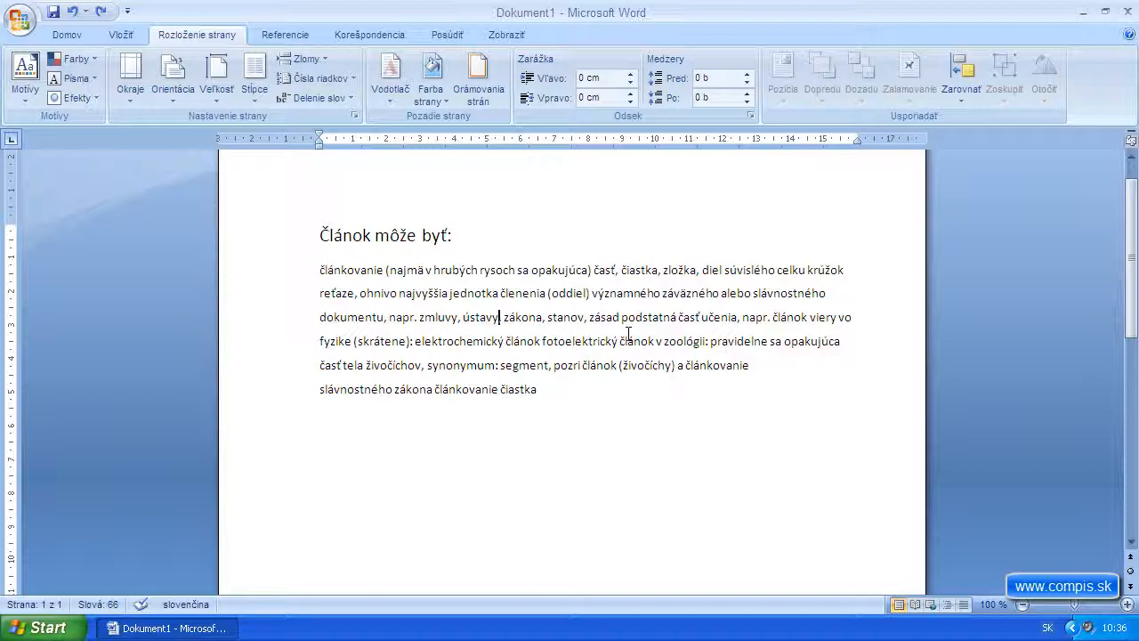
left_click(70, 34)
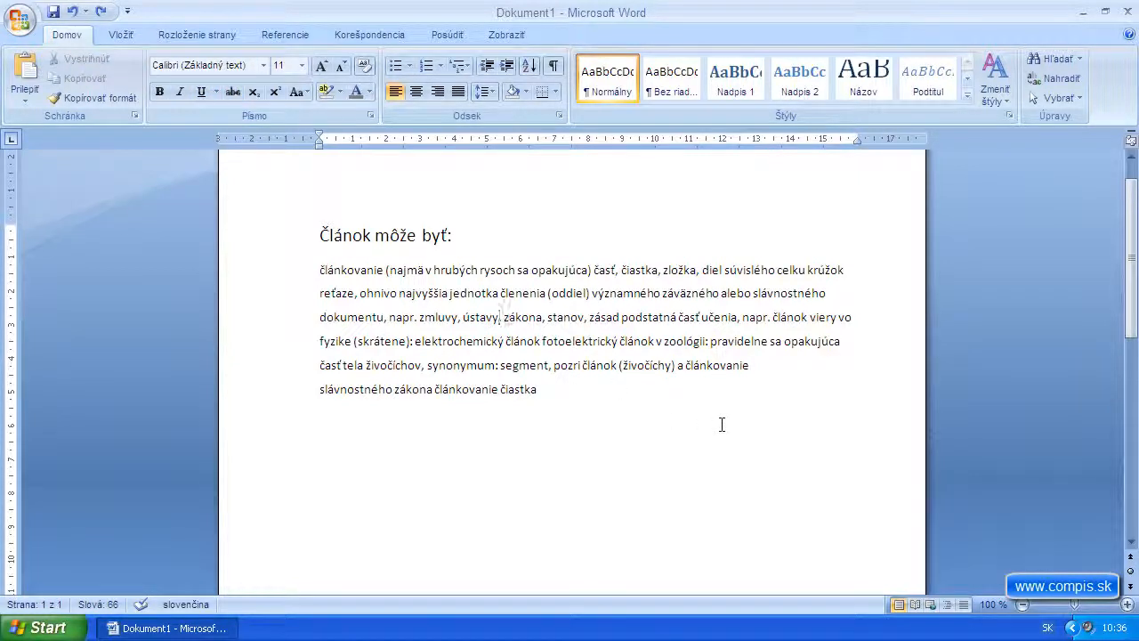
- Preview the quick styles on the heading and all body text without applying one, and clear the selection
left_click_drag(538, 389, 298, 229)
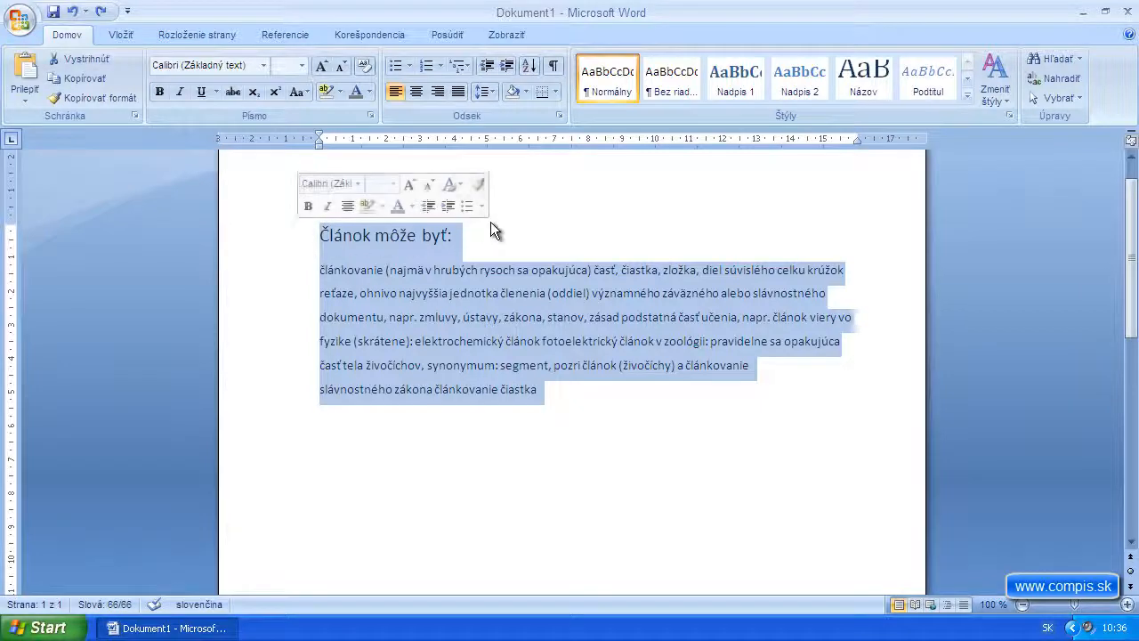
left_click(969, 100)
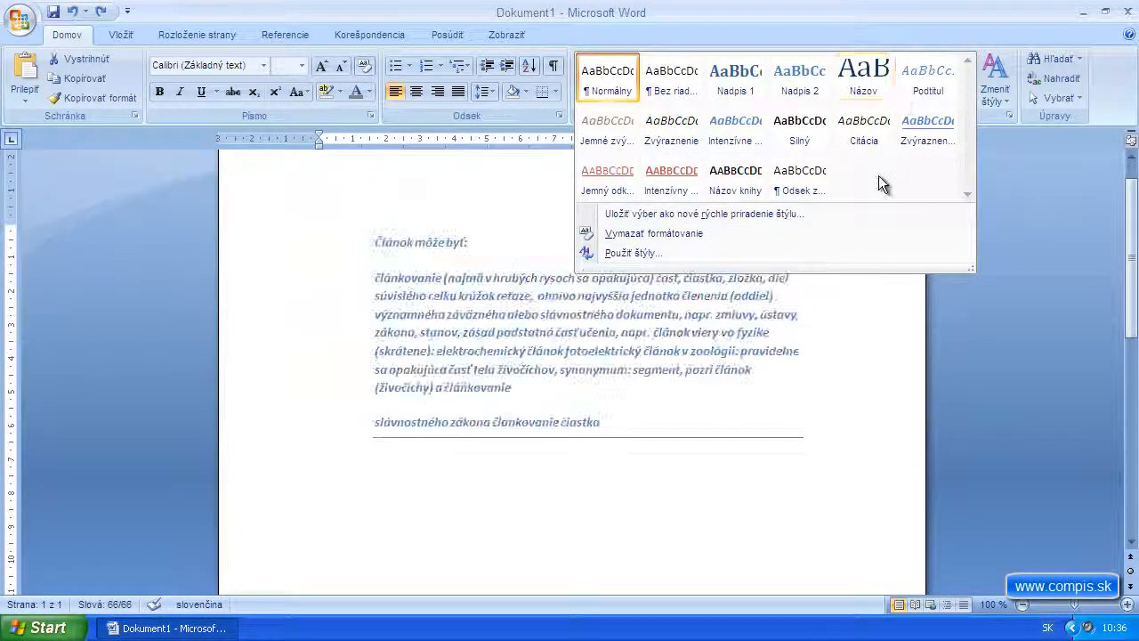
left_click(1029, 205)
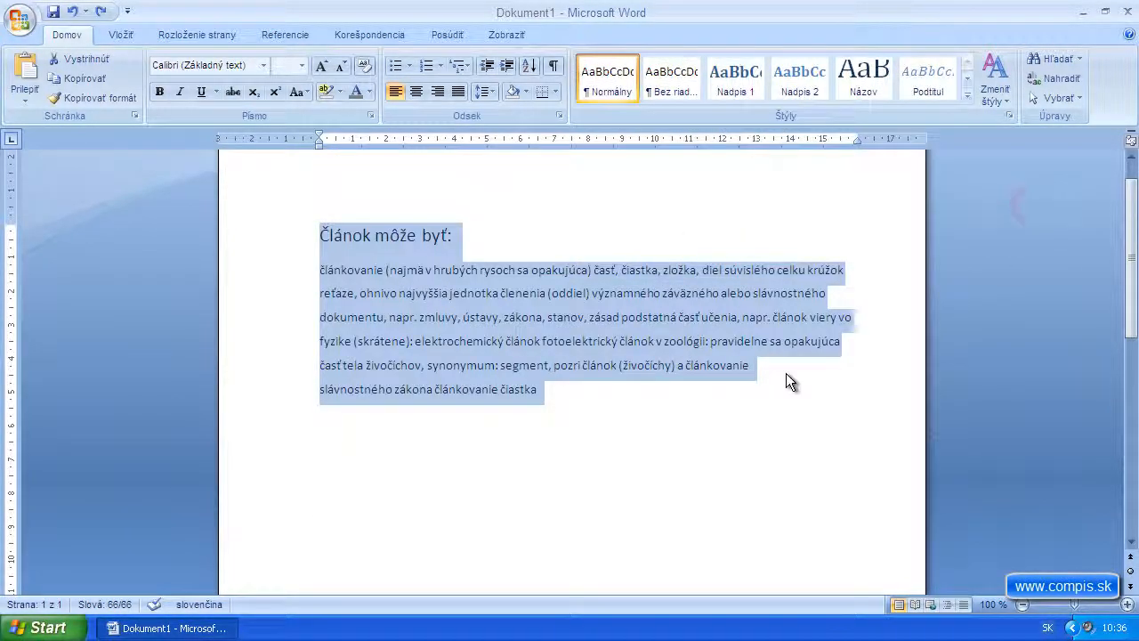
left_click(590, 430)
- Select the body text to show the floating formatting tools, clear the selection, and select "zákona, stanov" in the third line
left_click_drag(545, 389, 338, 280)
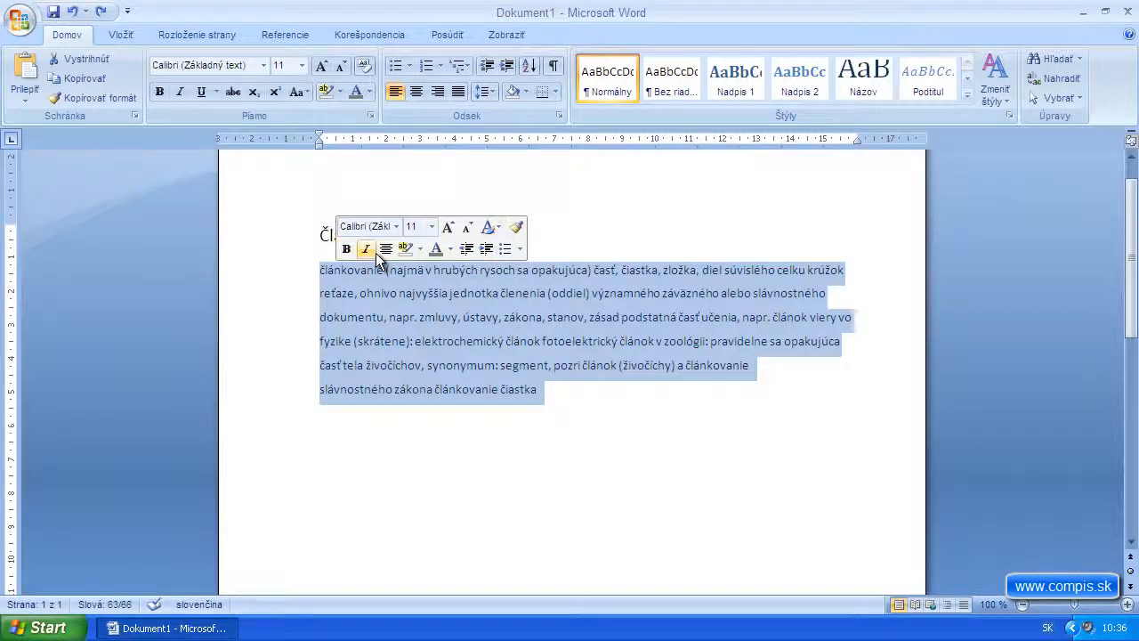
left_click(580, 400)
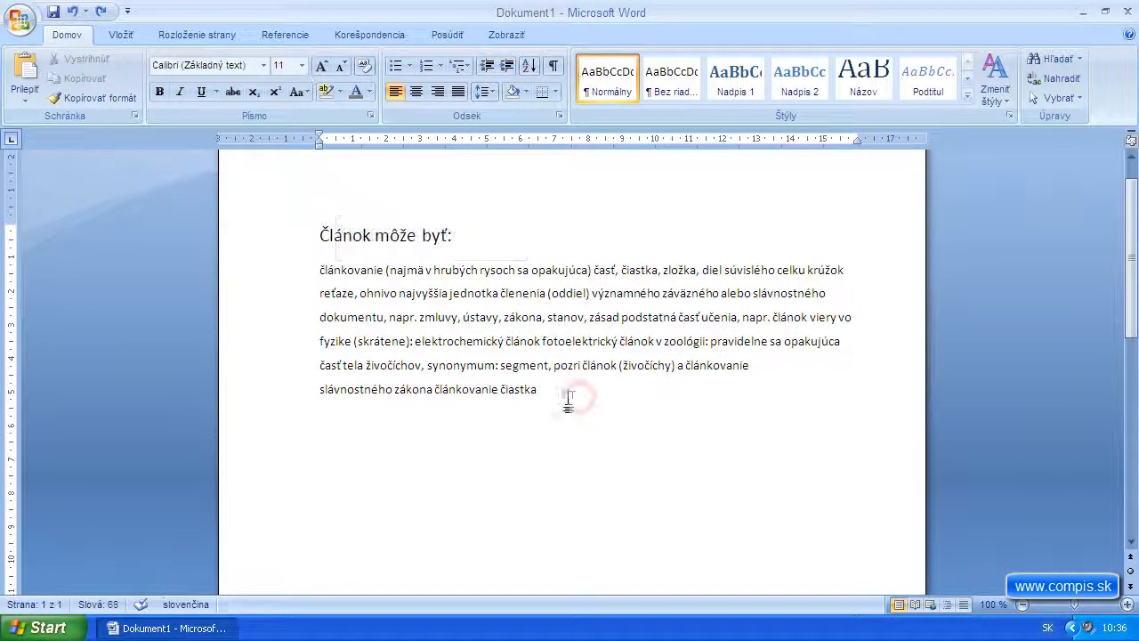
left_click(538, 318)
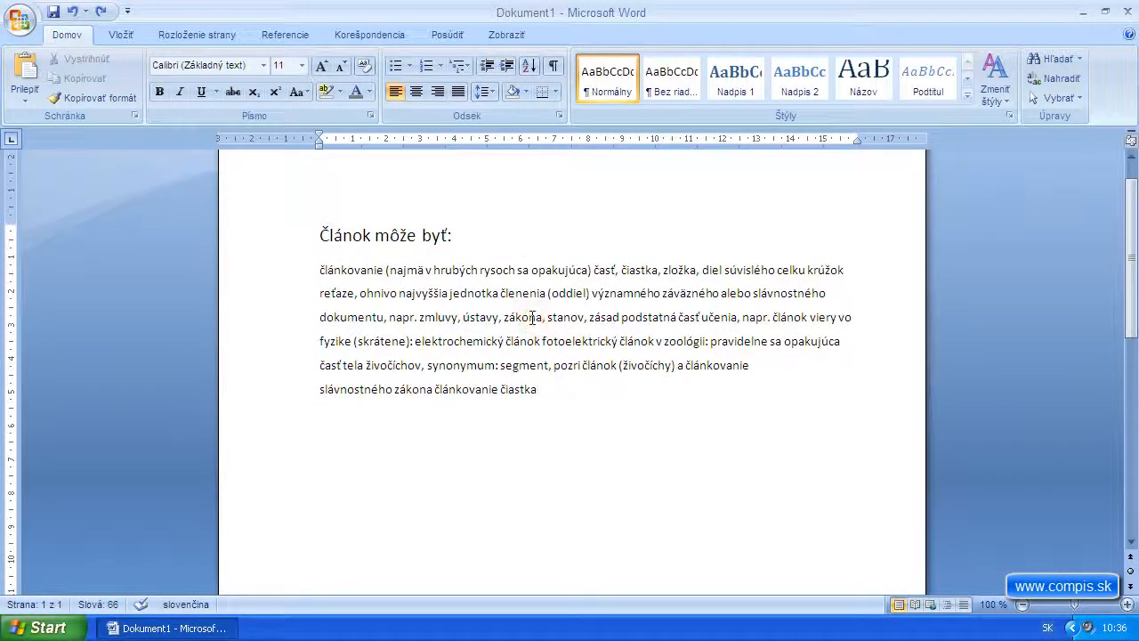
left_click_drag(505, 317, 555, 327)
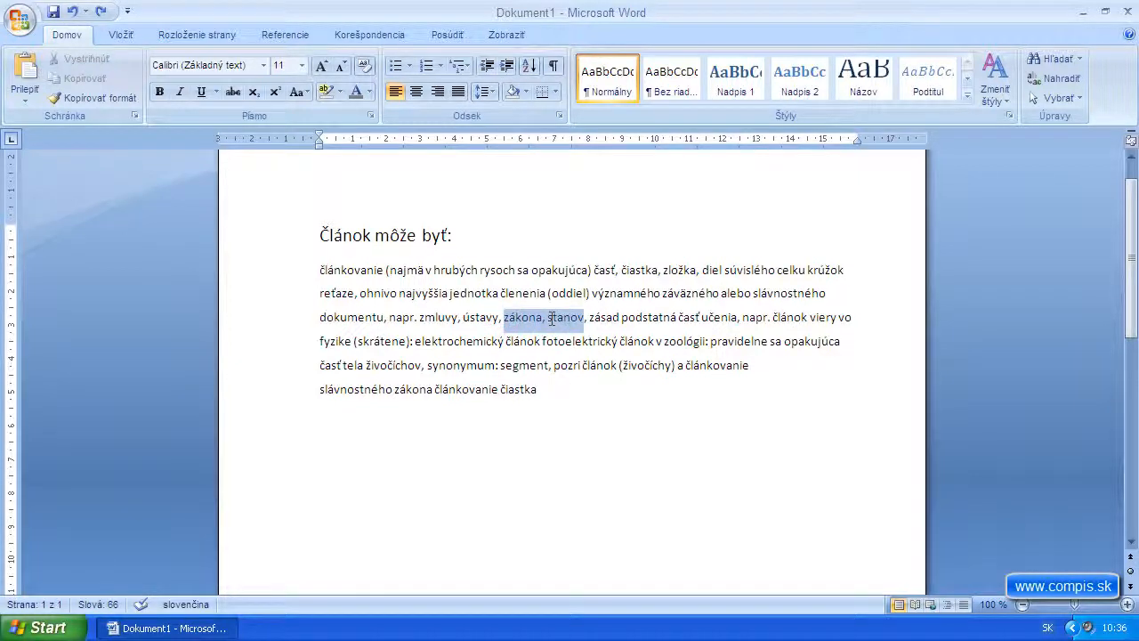
- Review the font and character spacing settings for "článok" after "elektrochemický" in the fourth line, and close them without changing anything
left_click(521, 344)
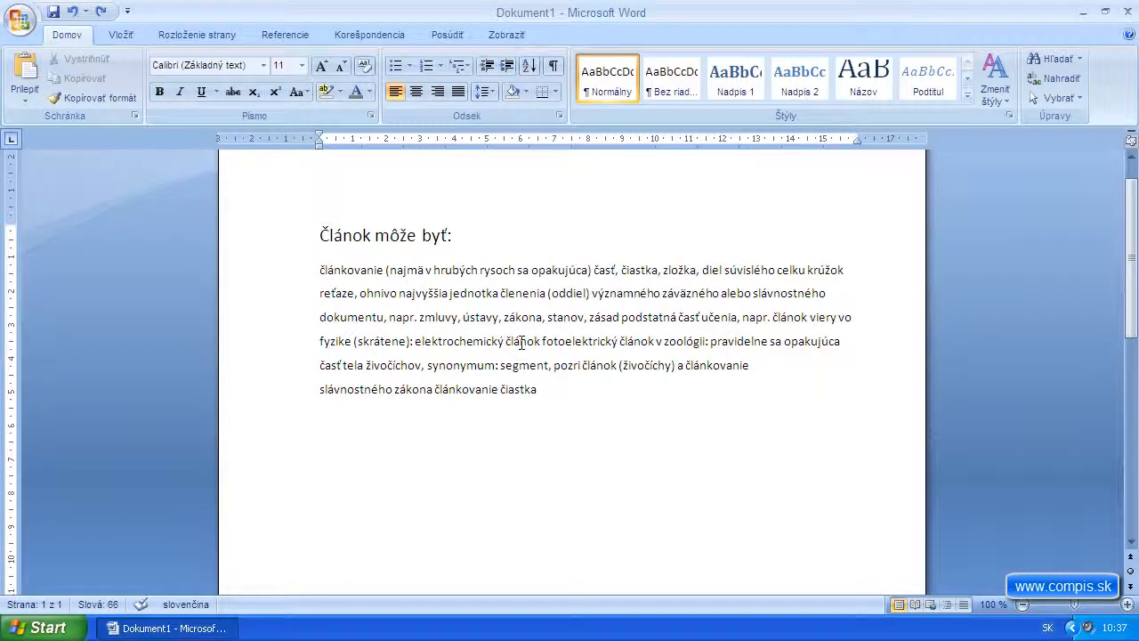
right_click(521, 343)
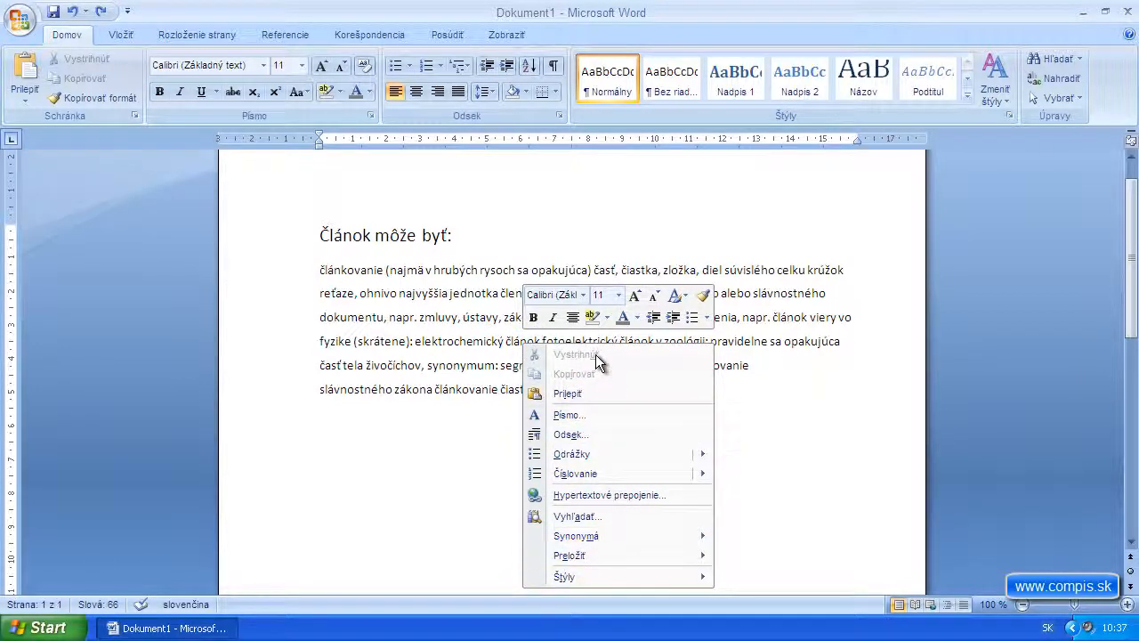
left_click(592, 414)
left_click(645, 195)
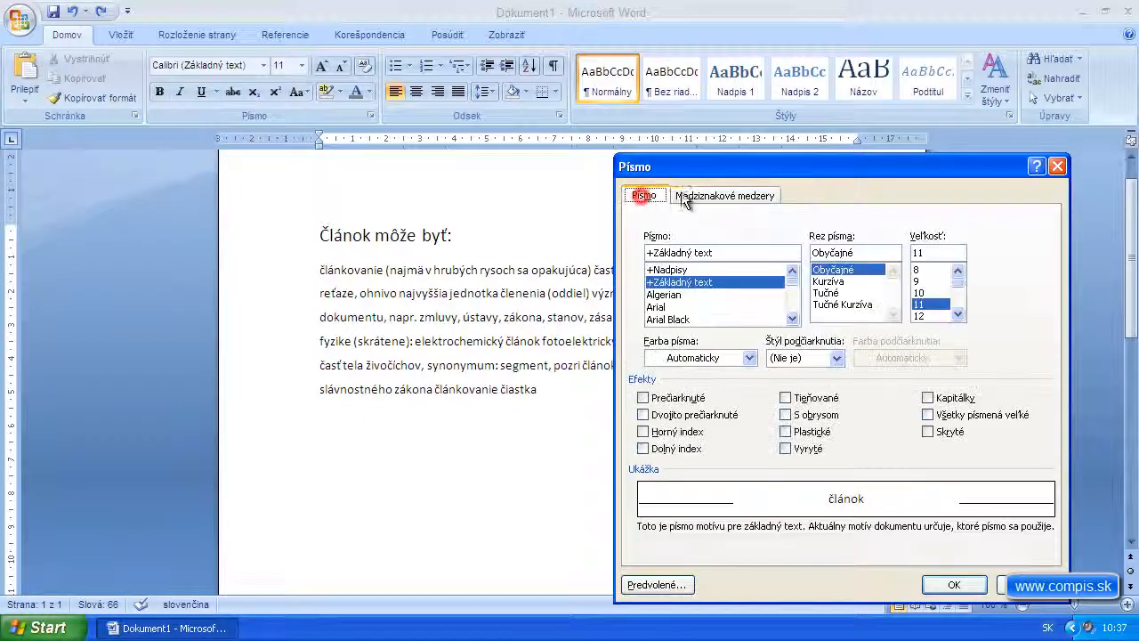
left_click(715, 192)
left_click(644, 196)
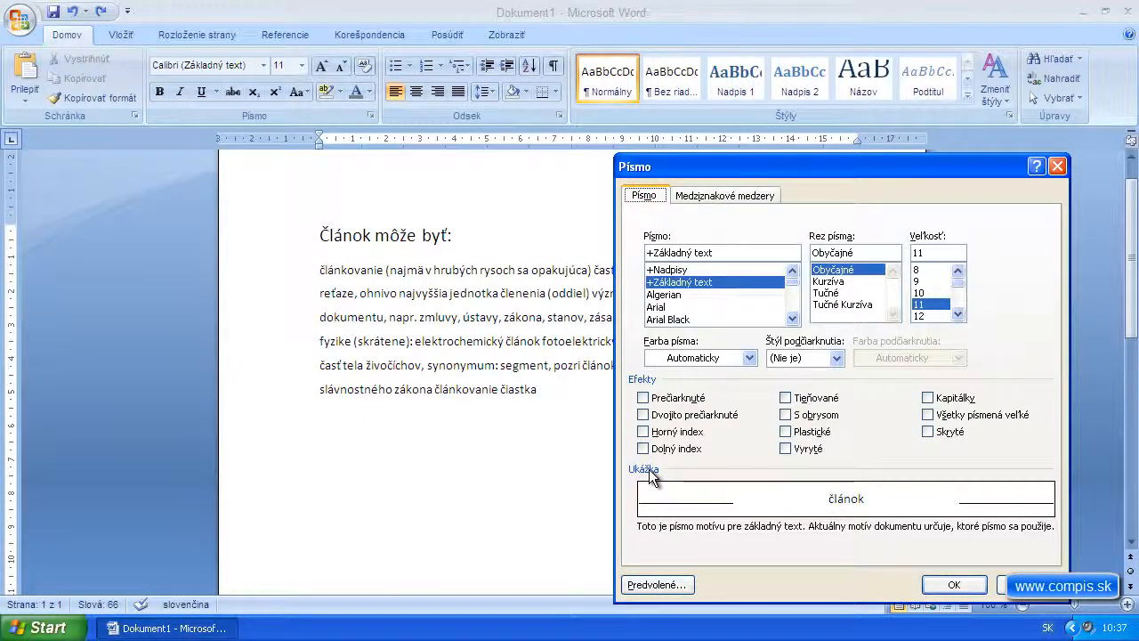
left_click(967, 585)
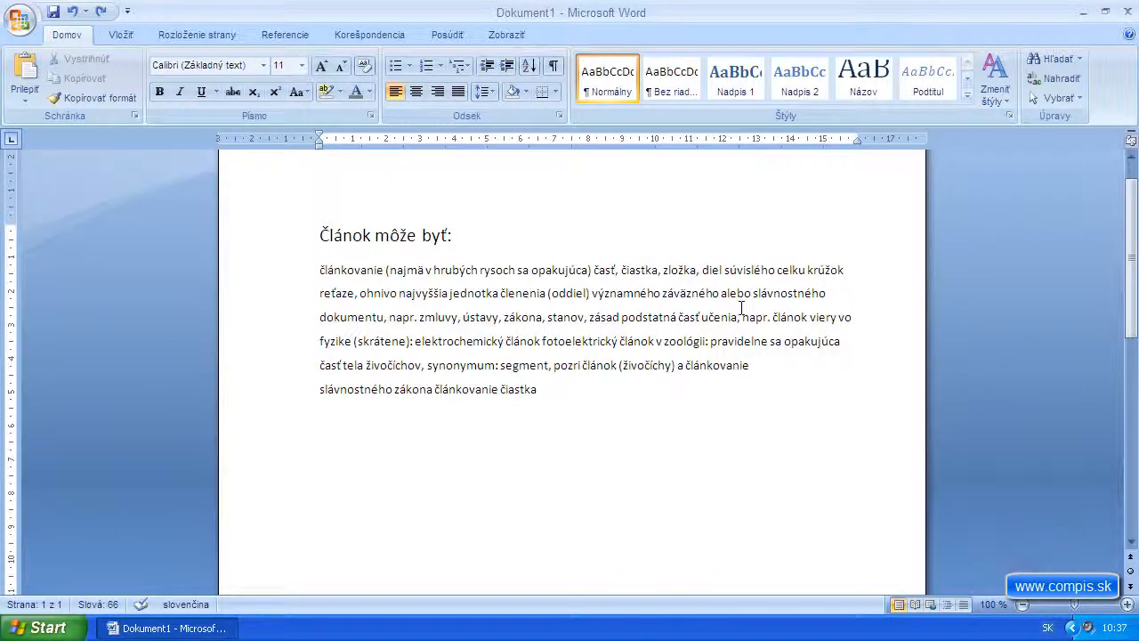